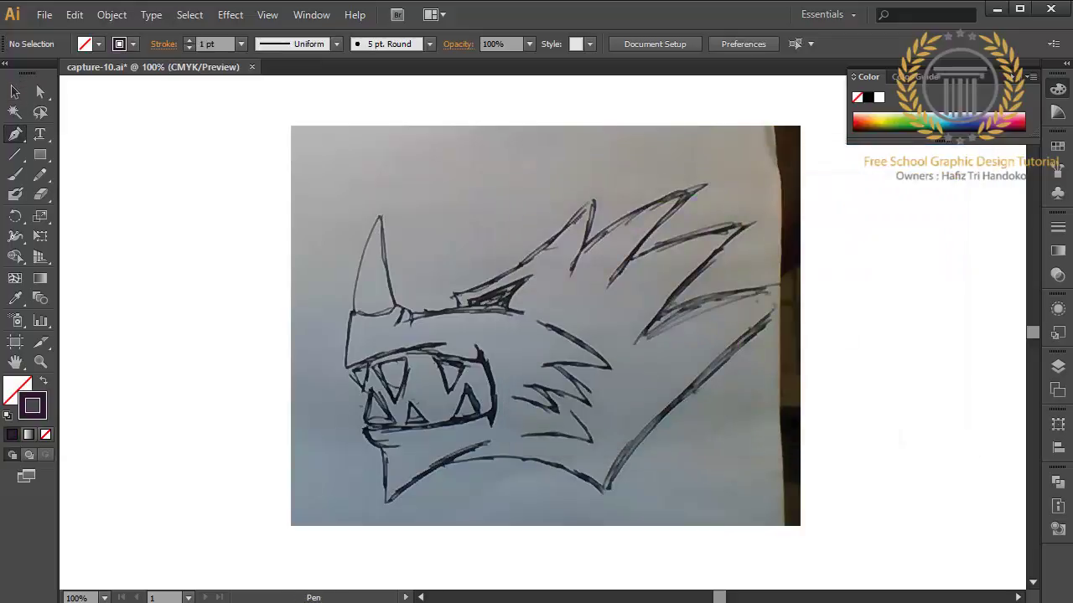
# Pen-trace the head outline down the face, around the chin, along the jaw and up the right side.
pyautogui.click(345, 366)
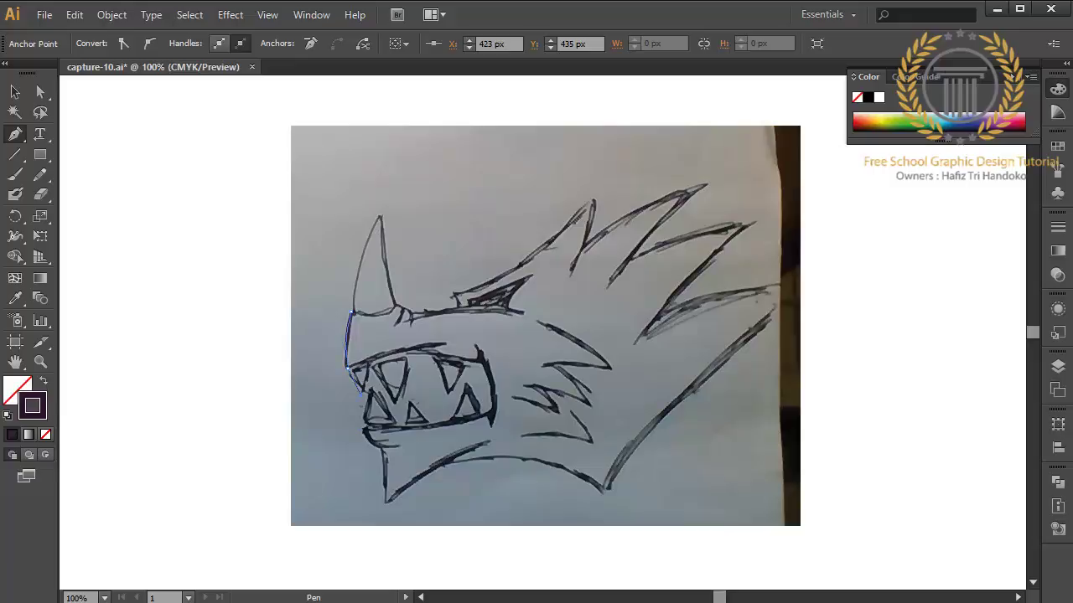
pyautogui.moveTo(360, 428); pyautogui.dragTo(377, 446)
pyautogui.moveTo(385, 501); pyautogui.dragTo(378, 538)
pyautogui.moveTo(607, 486); pyautogui.dragTo(754, 555)
pyautogui.moveTo(772, 324); pyautogui.dragTo(891, 273)
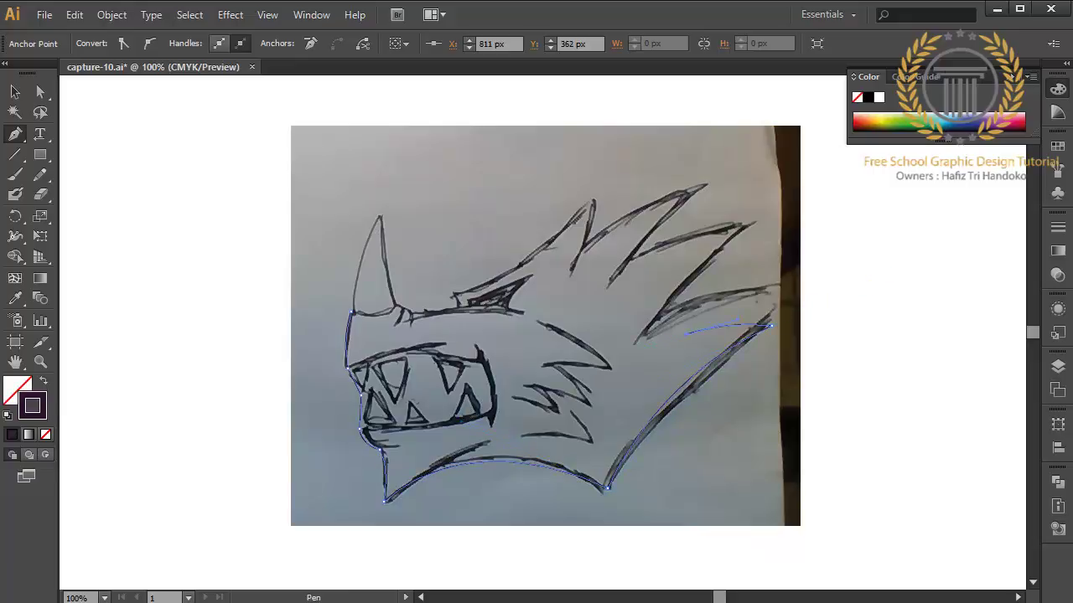
# Trace the outline up and down the right hair spikes, with sharp corners at the tips and notches.
pyautogui.moveTo(769, 271); pyautogui.dragTo(841, 236)
pyautogui.click(769, 271)
pyautogui.moveTo(750, 224); pyautogui.dragTo(812, 187)
pyautogui.moveTo(625, 266); pyautogui.dragTo(569, 311)
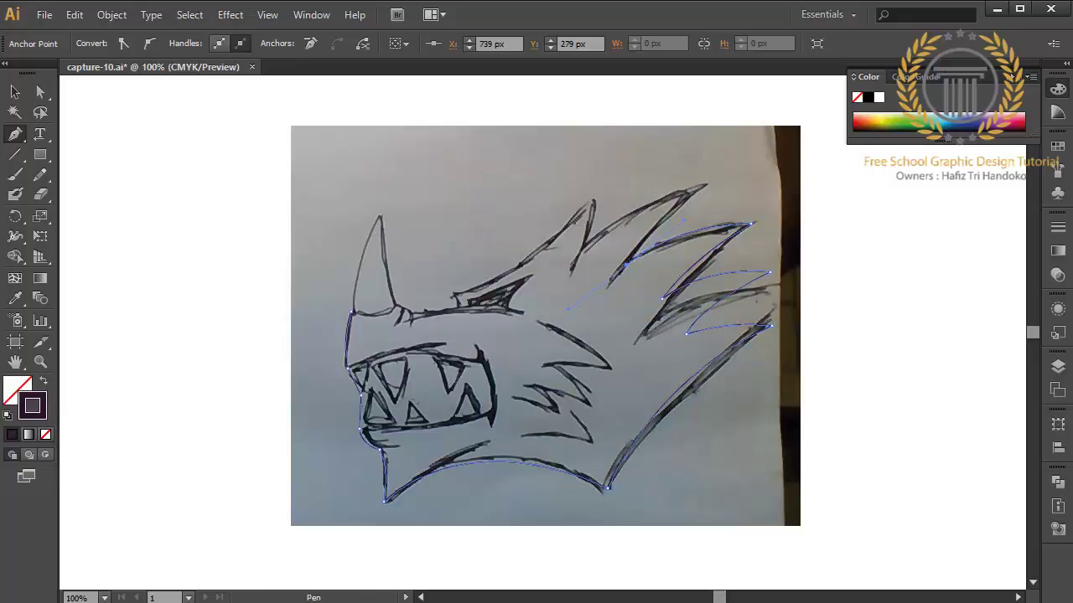
pyautogui.moveTo(706, 184); pyautogui.dragTo(754, 157)
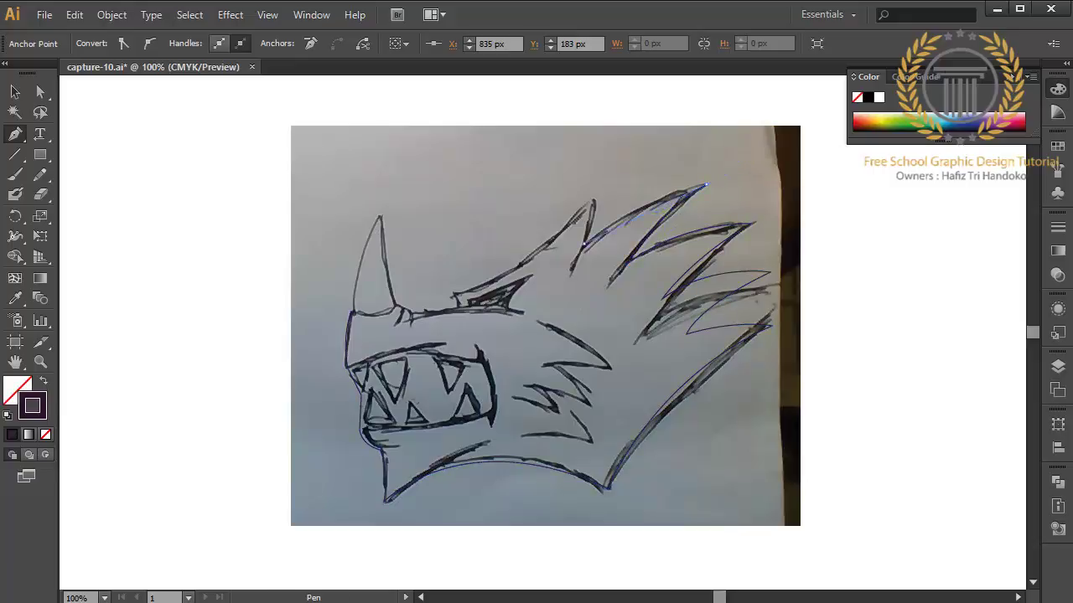
pyautogui.click(584, 243)
pyautogui.moveTo(596, 201); pyautogui.dragTo(592, 147)
# Continue the outline down the top crest and left along the head toward the horn.
pyautogui.click(521, 258)
pyautogui.click(450, 292)
pyautogui.click(462, 307)
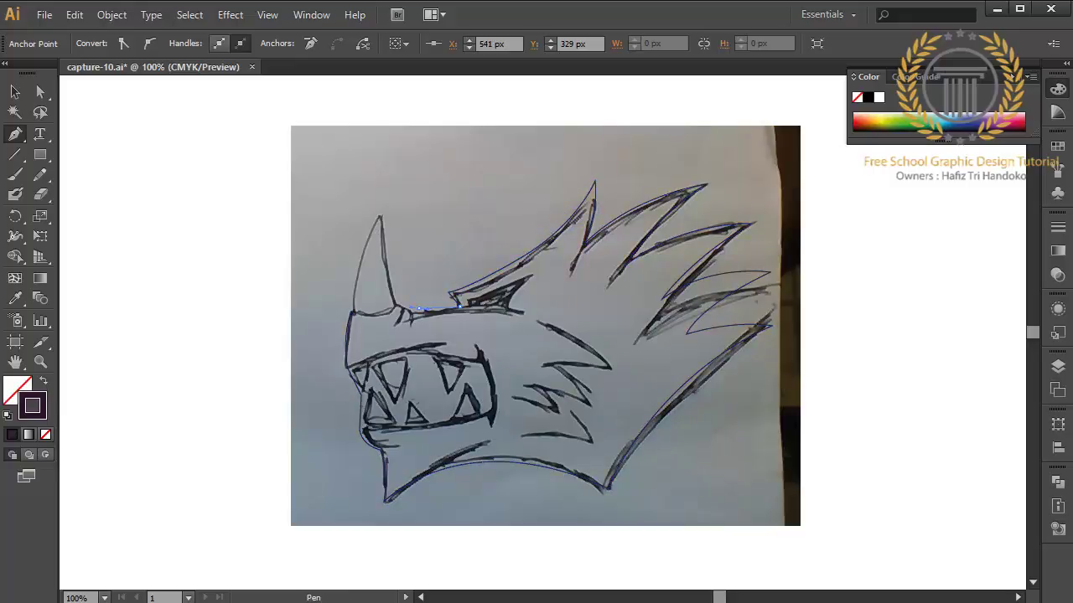
pyautogui.click(403, 305)
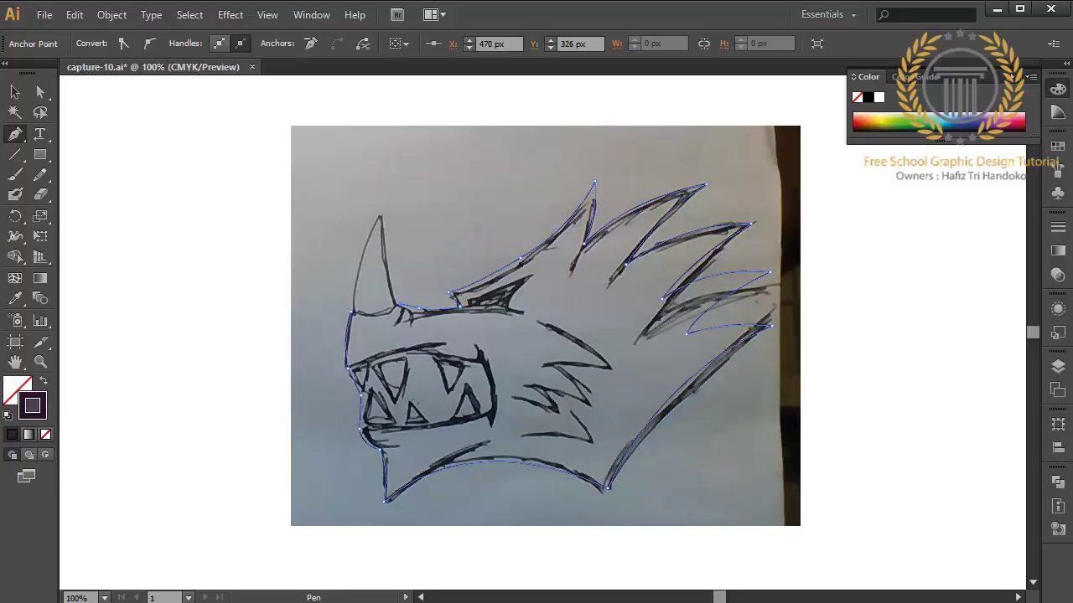
pyautogui.click(353, 312)
# Zoom to 150% and trace the mouth's upper lip, ending in a sharp corner.
pyautogui.press('ctrl')
pyautogui.hotkey('ctrl', '+')
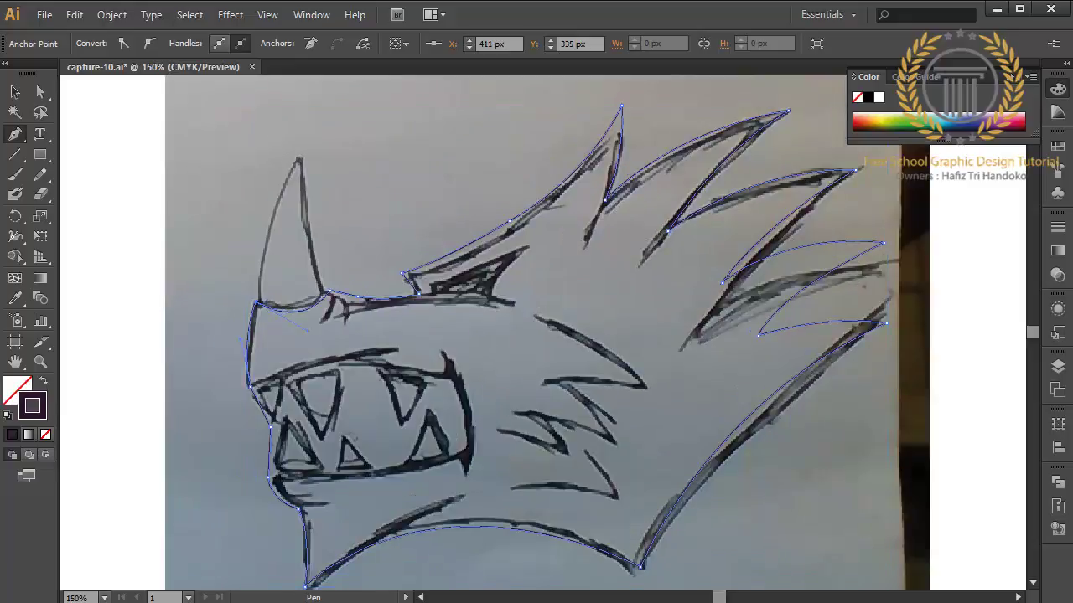
pyautogui.moveTo(363, 347); pyautogui.dragTo(417, 343)
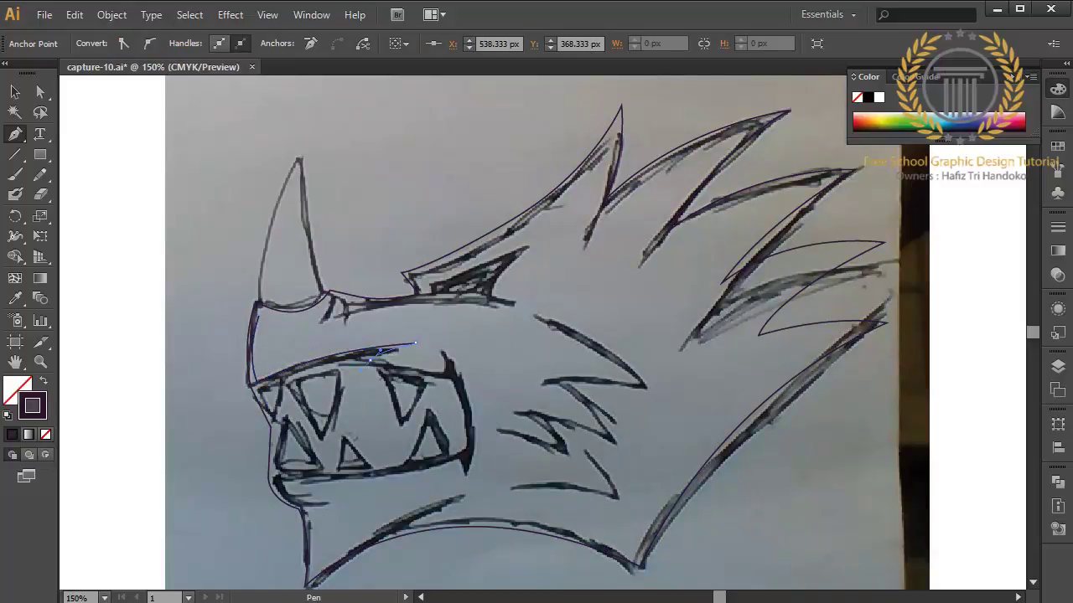
pyautogui.moveTo(371, 358); pyautogui.dragTo(480, 387)
pyautogui.click(448, 371)
pyautogui.click(448, 373)
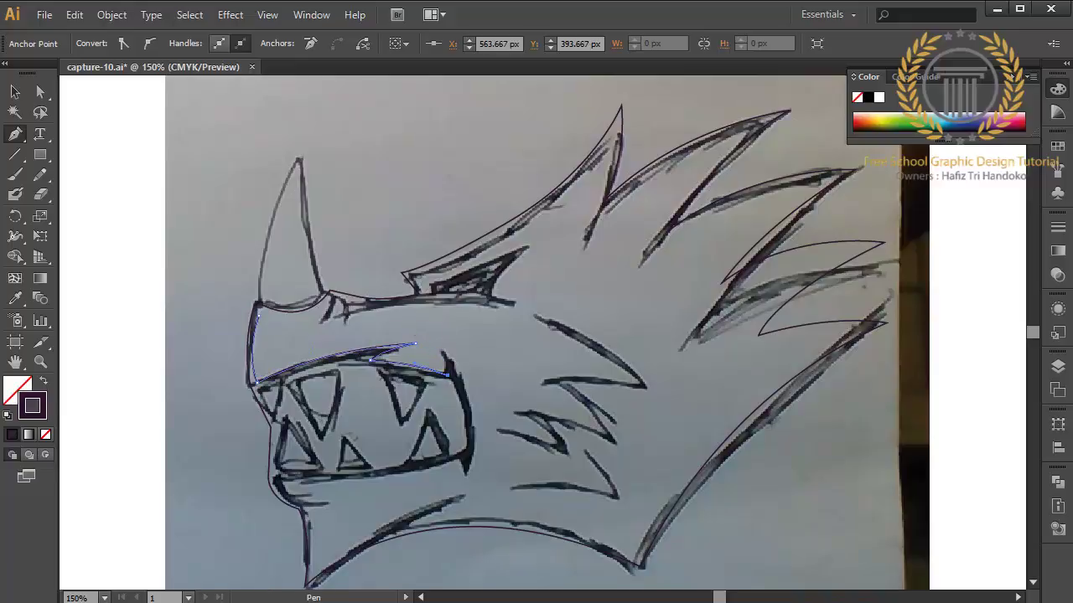
# Trace the mouth's right edge and lower jaw back left, joining the mouth path.
pyautogui.moveTo(437, 357); pyautogui.dragTo(428, 341)
pyautogui.moveTo(468, 476); pyautogui.dragTo(440, 576)
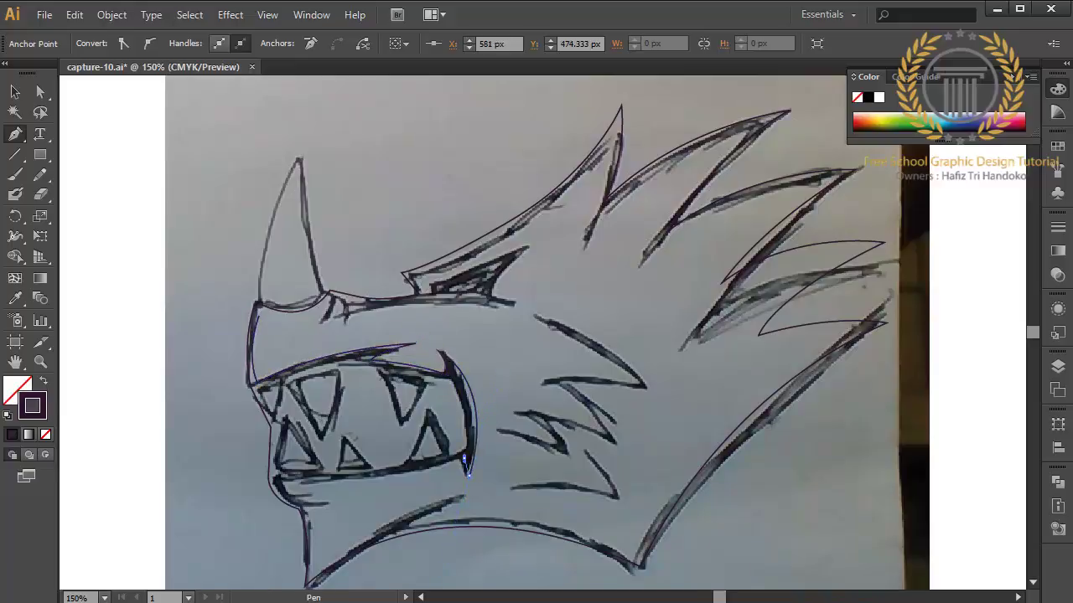
pyautogui.click(468, 474)
pyautogui.moveTo(278, 480); pyautogui.dragTo(209, 466)
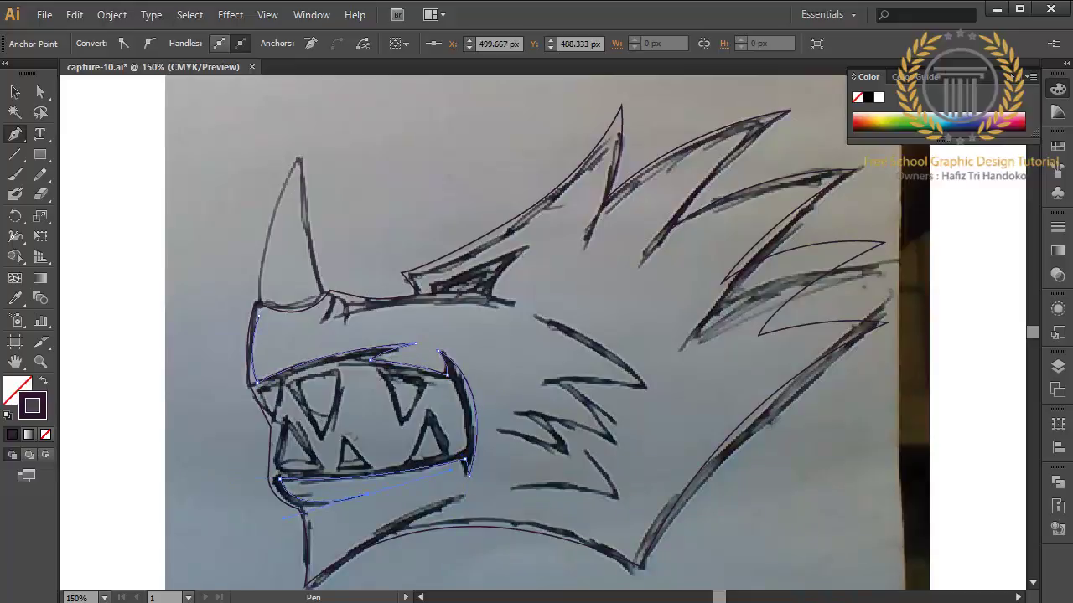
pyautogui.click(366, 494)
pyautogui.click(366, 495)
# Trace the lower lip path along the jaw to the right.
pyautogui.scroll(-5, 317, 344)
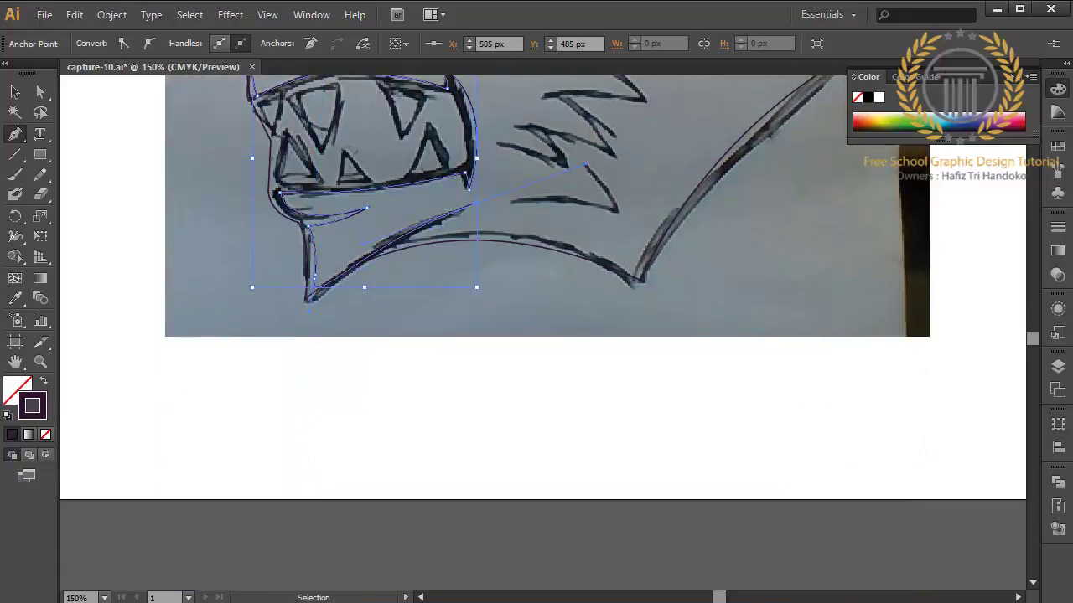
pyautogui.click(461, 207)
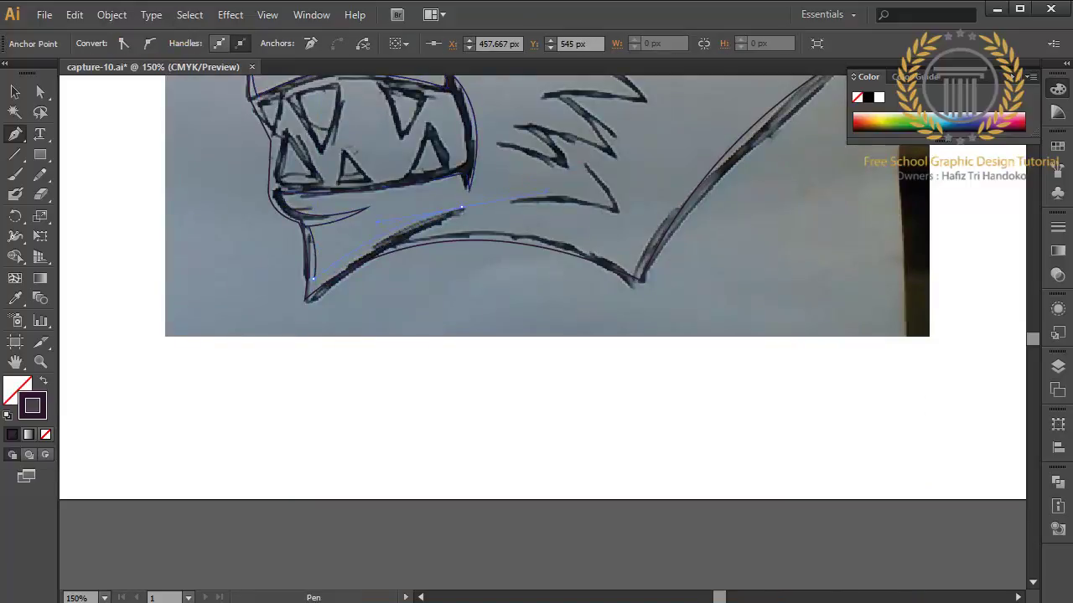
pyautogui.click(391, 242)
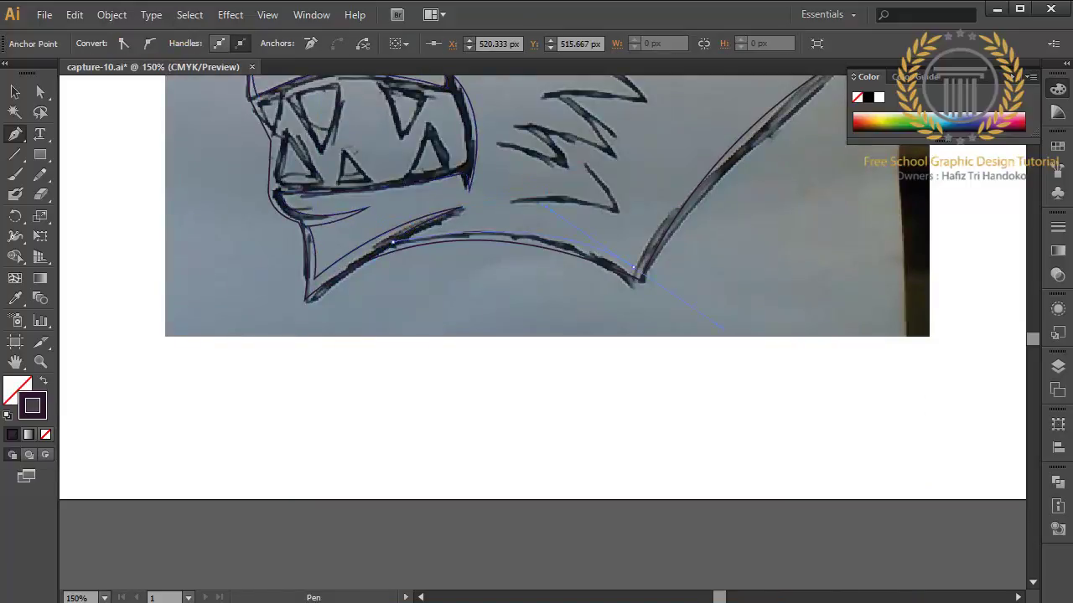
pyautogui.click(634, 267)
# Trace an inner hair spike on the right with a sharp tip, end it, and begin a new path.
pyautogui.moveTo(635, 267); pyautogui.dragTo(394, 521)
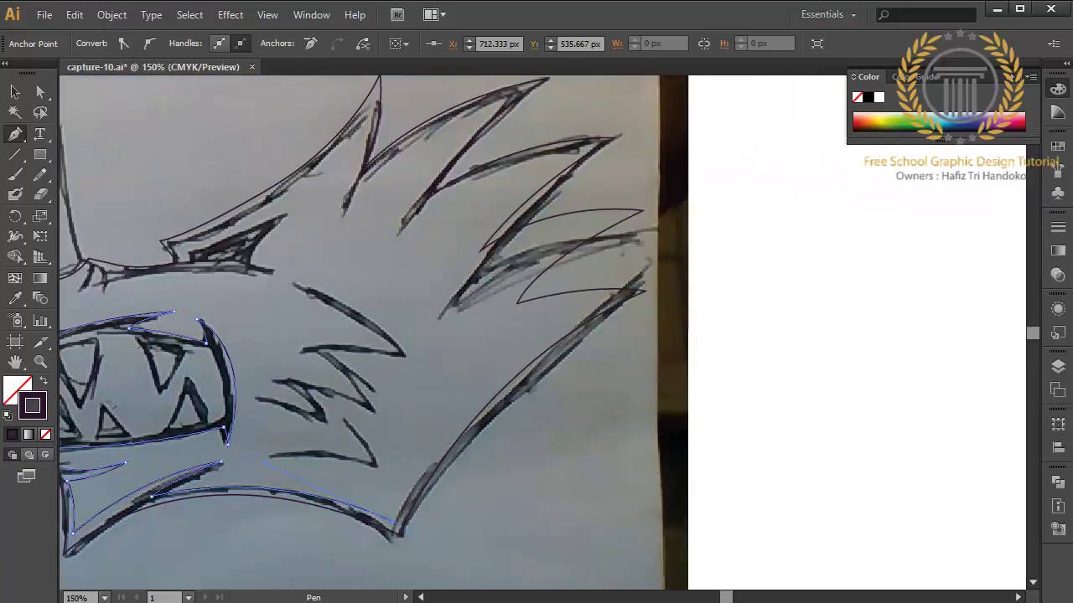
pyautogui.moveTo(613, 296); pyautogui.dragTo(769, 209)
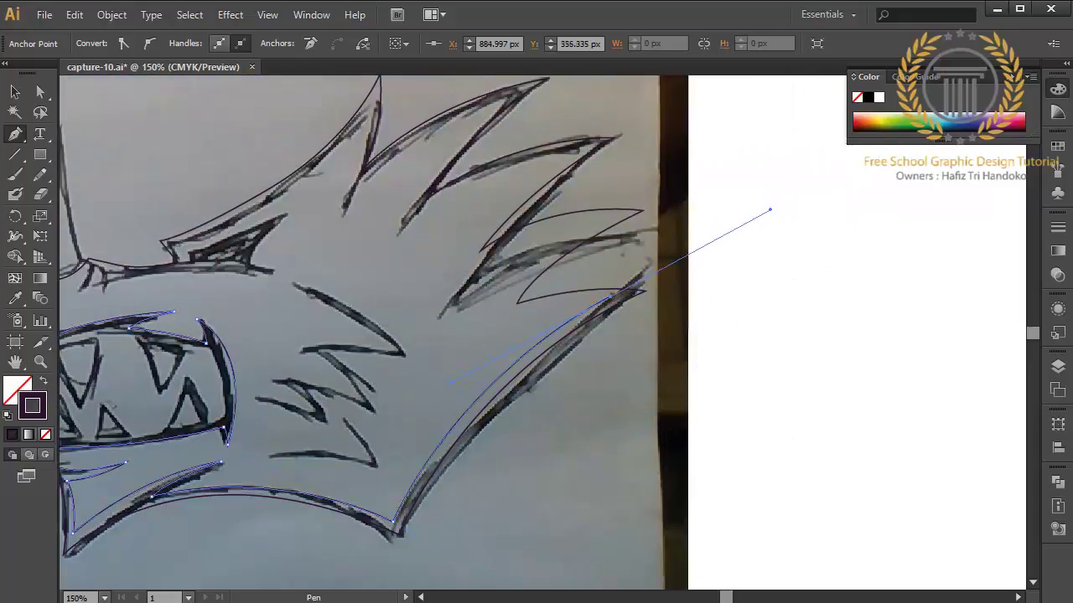
pyautogui.keyDown('alt'); pyautogui.click(612, 295); pyautogui.keyUp('alt')
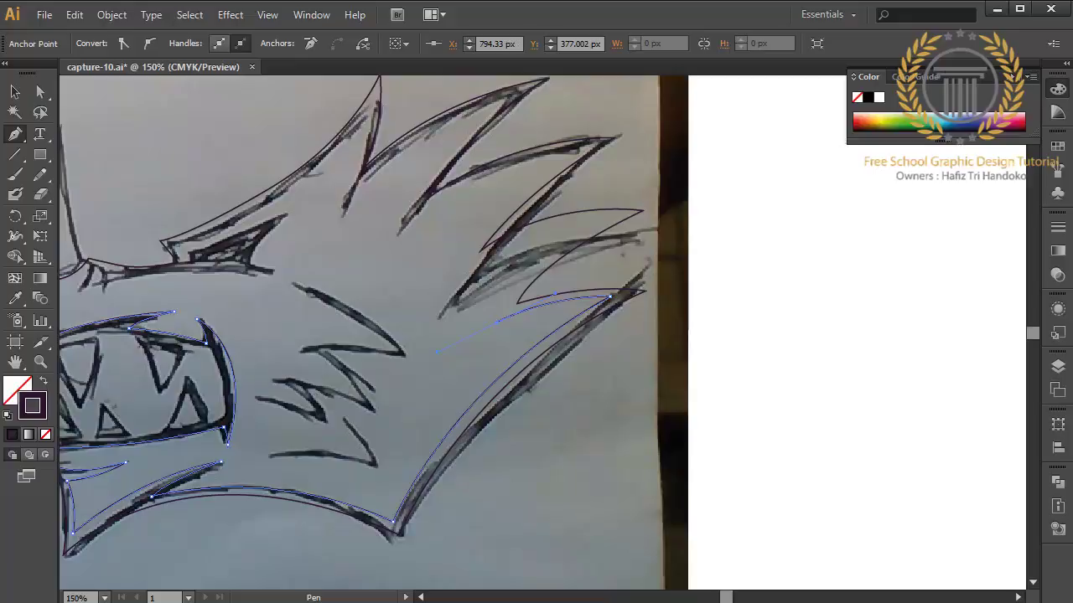
pyautogui.moveTo(496, 320); pyautogui.dragTo(708, 159)
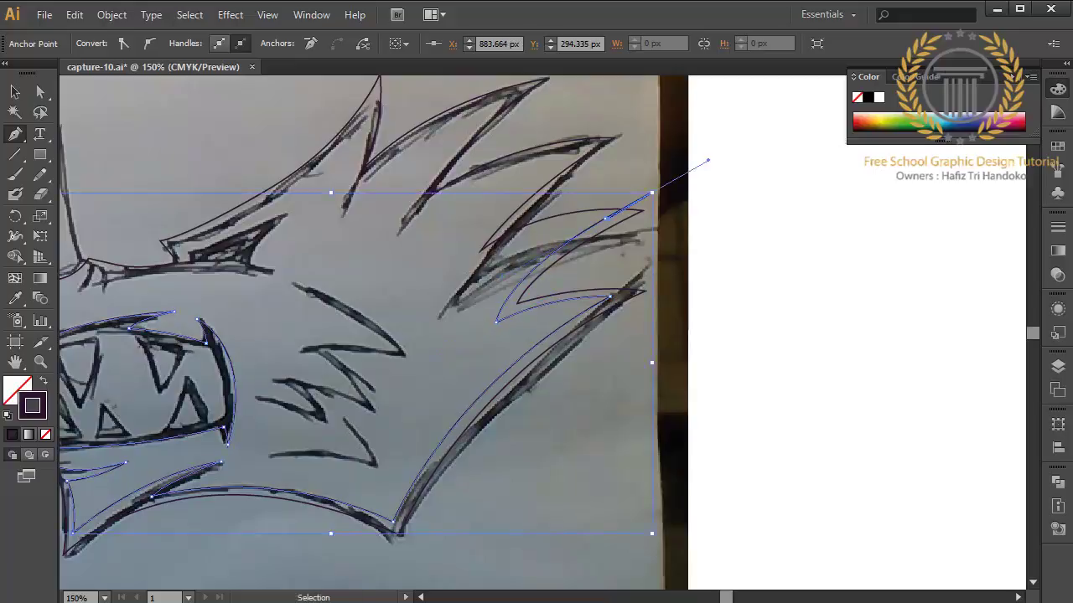
pyautogui.hotkey('ctrl', 'shift', 'a')
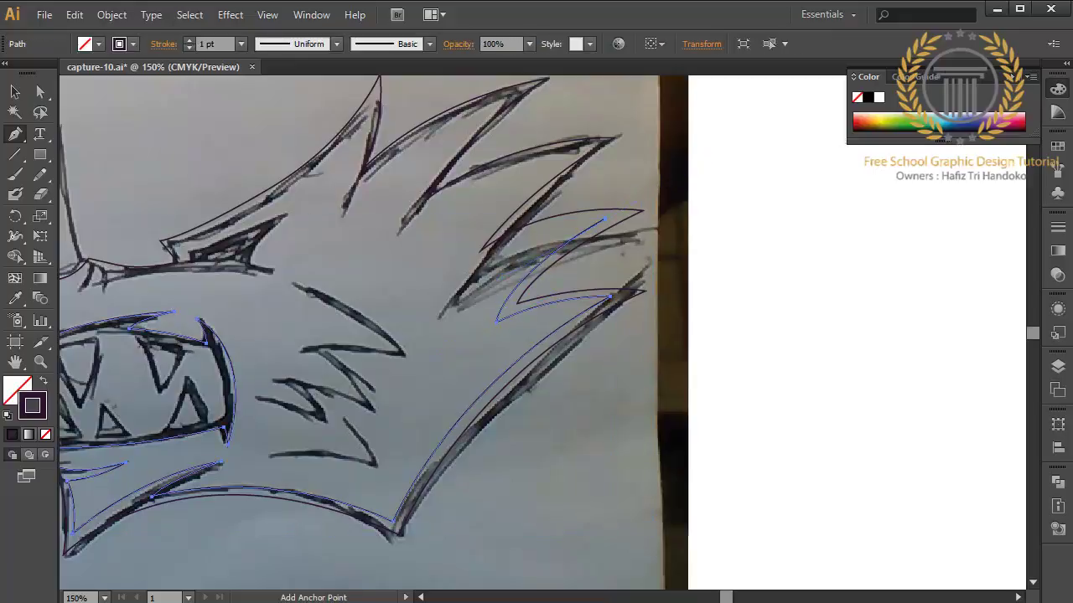
pyautogui.click(517, 211)
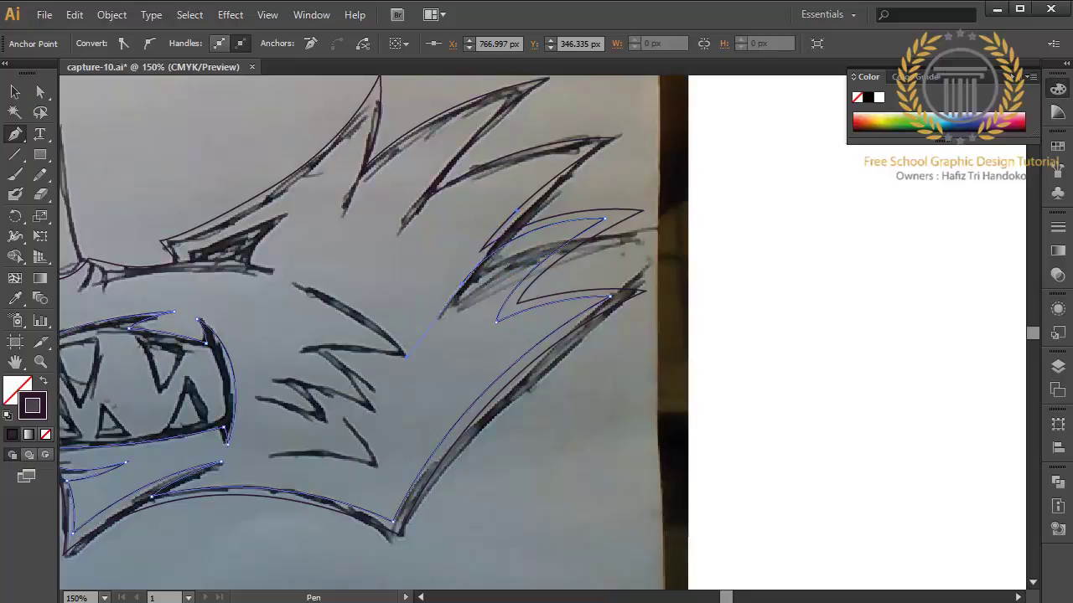
# Trace the path across the inner crest spikes, redoing one misplaced spike point.
pyautogui.scroll(5, 603, 220)
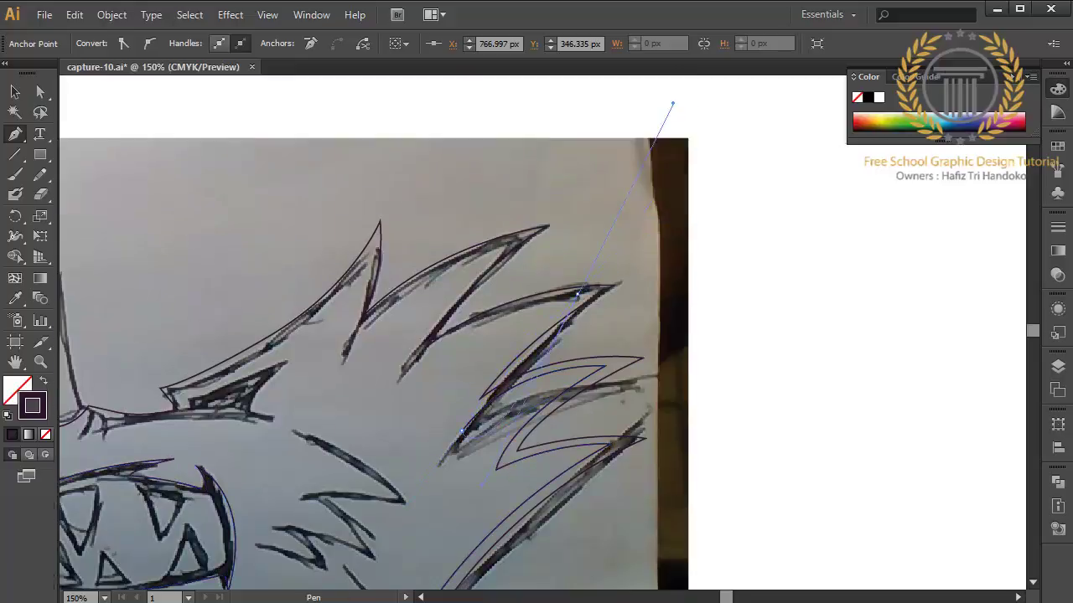
pyautogui.click(576, 475)
pyautogui.moveTo(711, 372); pyautogui.dragTo(724, 225)
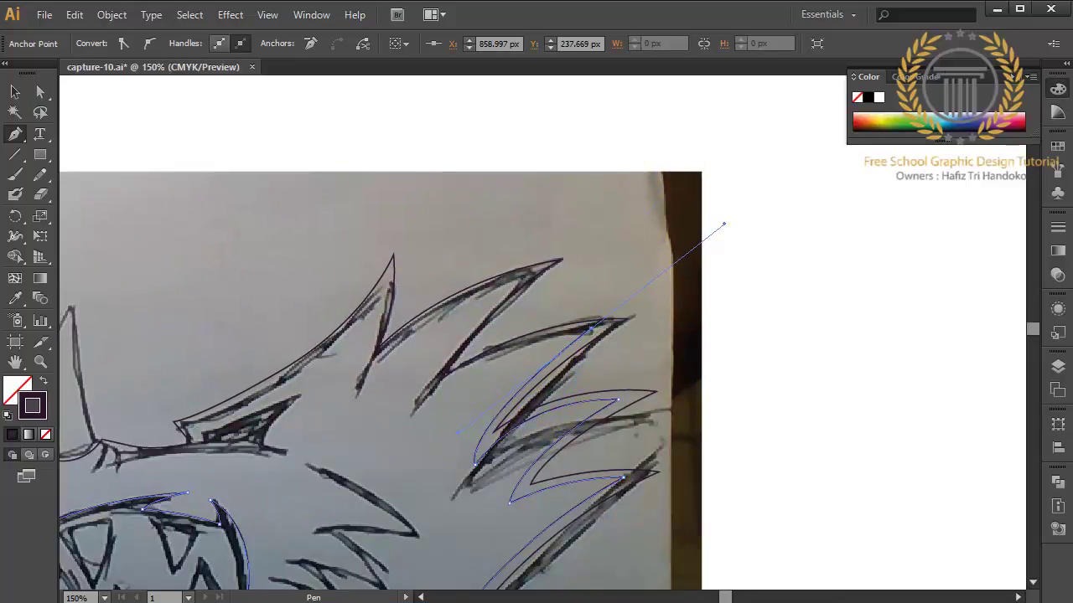
pyautogui.hotkey('ctrl', 'z')
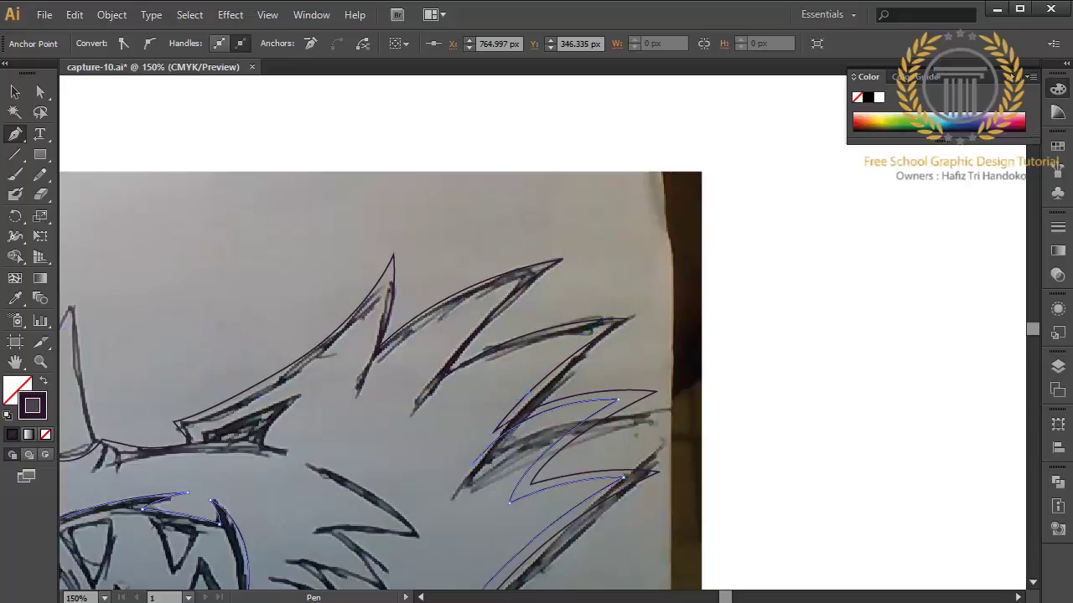
pyautogui.moveTo(590, 329); pyautogui.dragTo(709, 245)
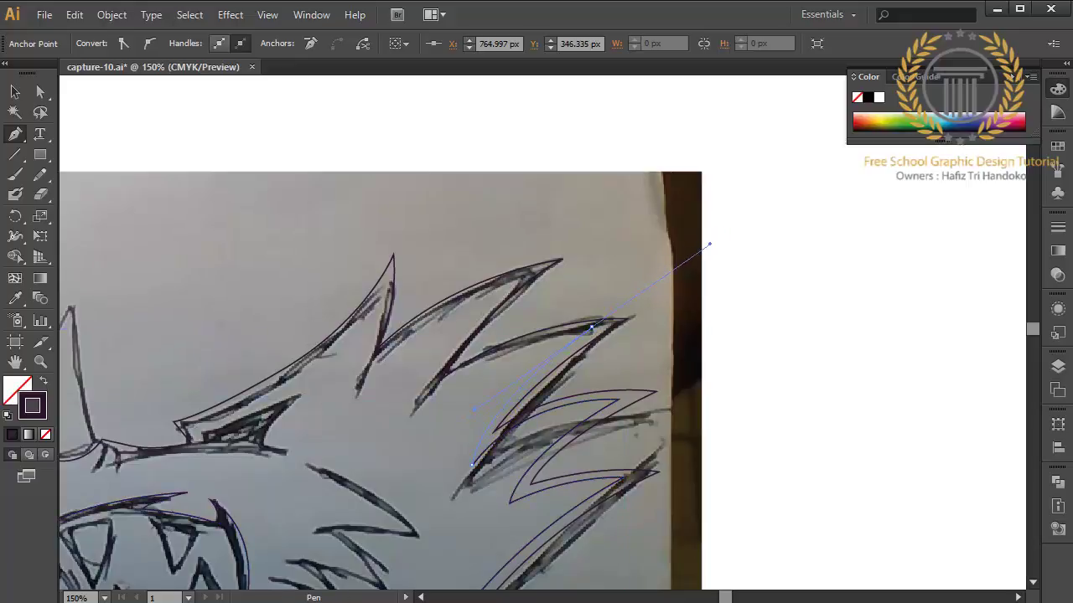
pyautogui.moveTo(375, 445); pyautogui.dragTo(285, 545)
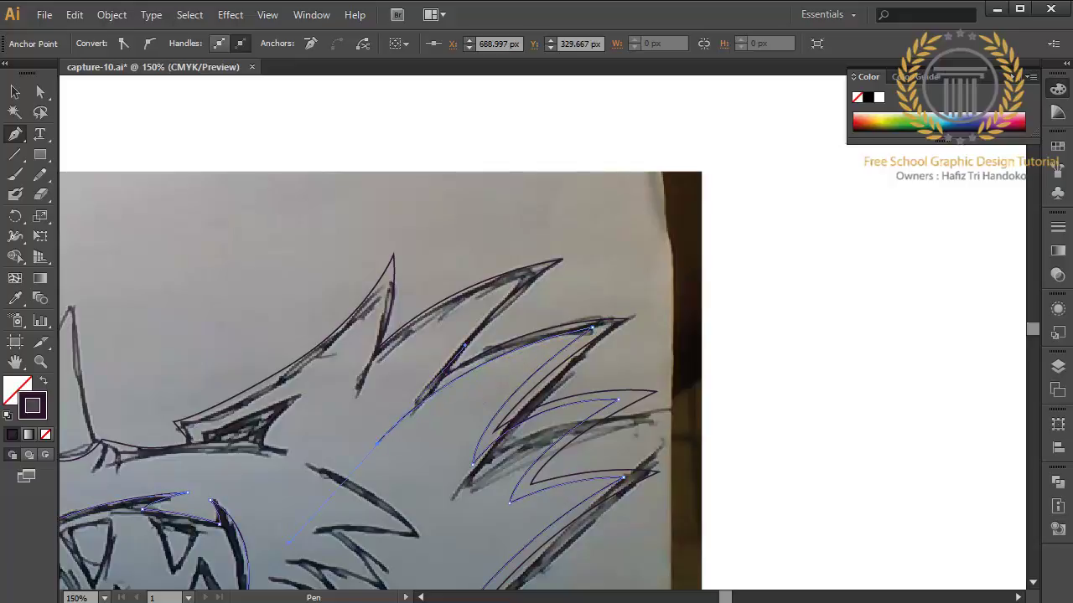
pyautogui.click(517, 279)
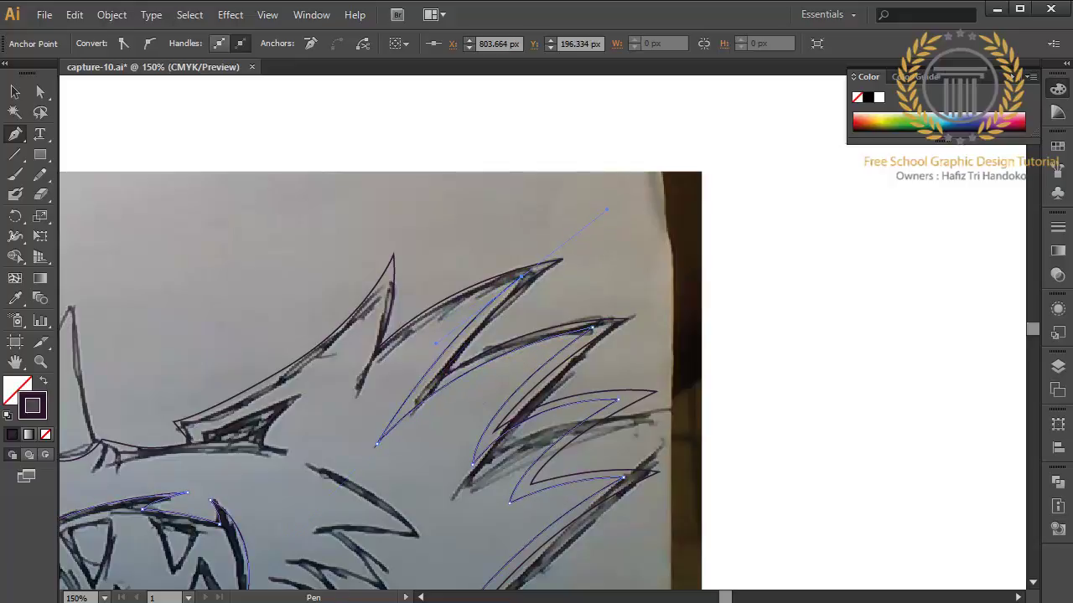
pyautogui.moveTo(354, 395)
pyautogui.mouseDown()
pyautogui.moveTo(513, 316)
pyautogui.moveTo(543, 263)
pyautogui.mouseUp()
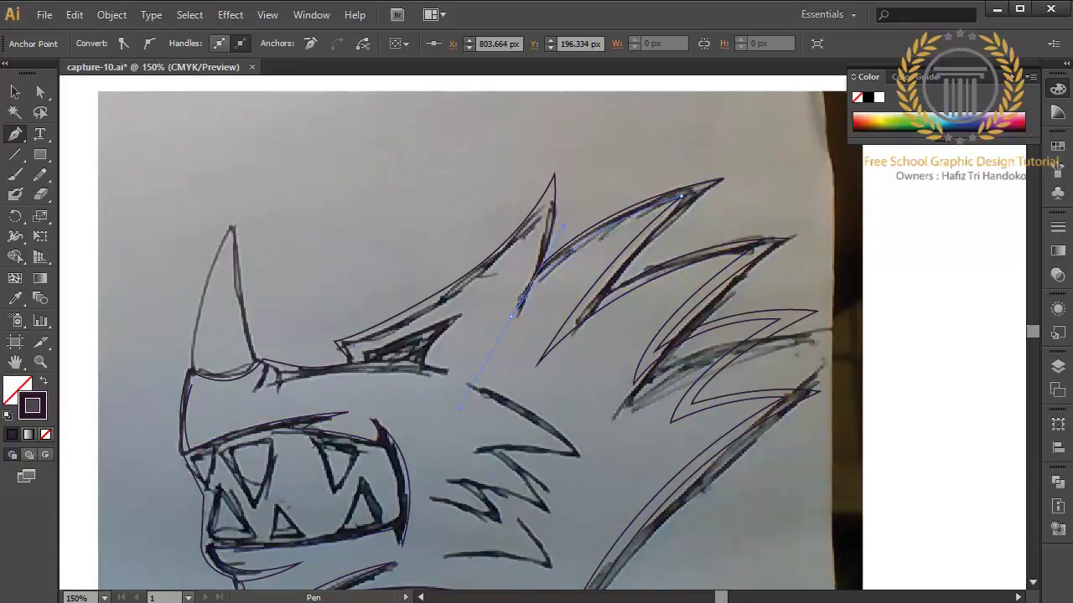
pyautogui.click(553, 154)
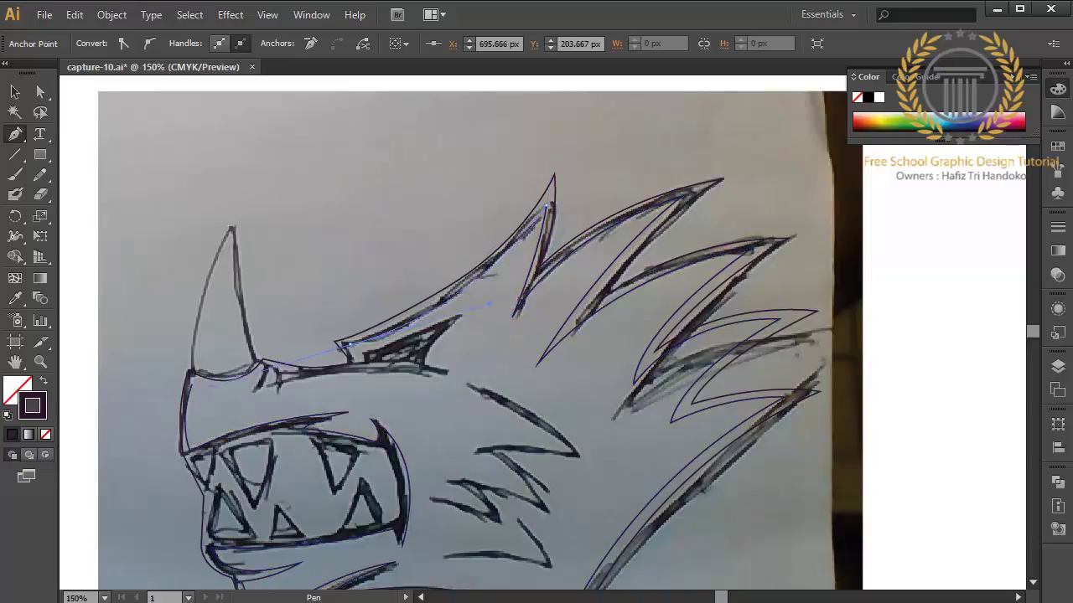
pyautogui.moveTo(349, 345); pyautogui.dragTo(494, 293)
# Extend the outline along the snout top to the horn base and down the face front.
pyautogui.click(369, 369)
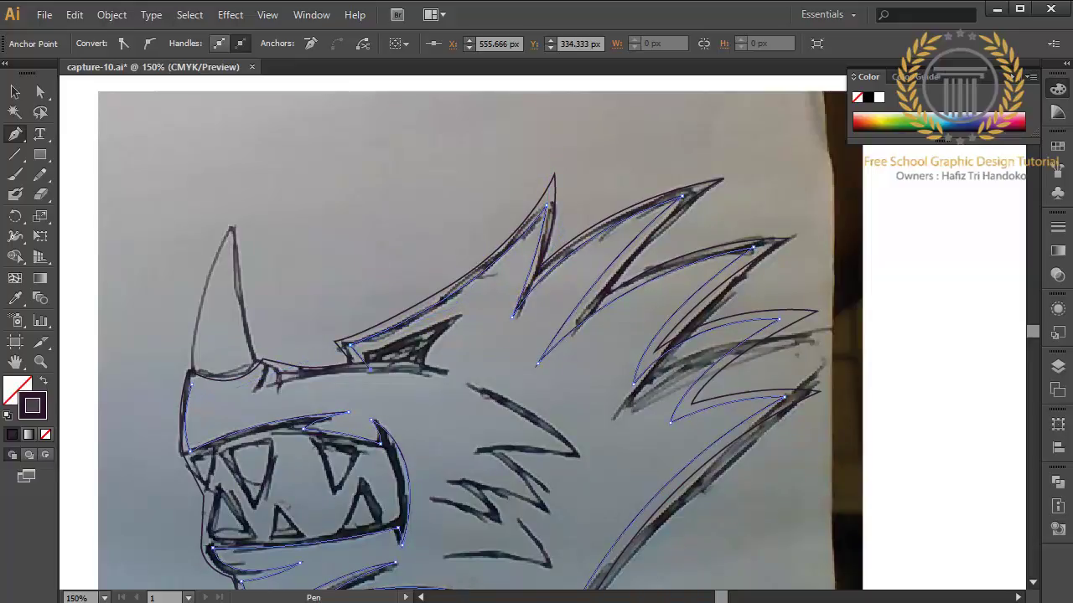
pyautogui.click(448, 376)
pyautogui.click(269, 370)
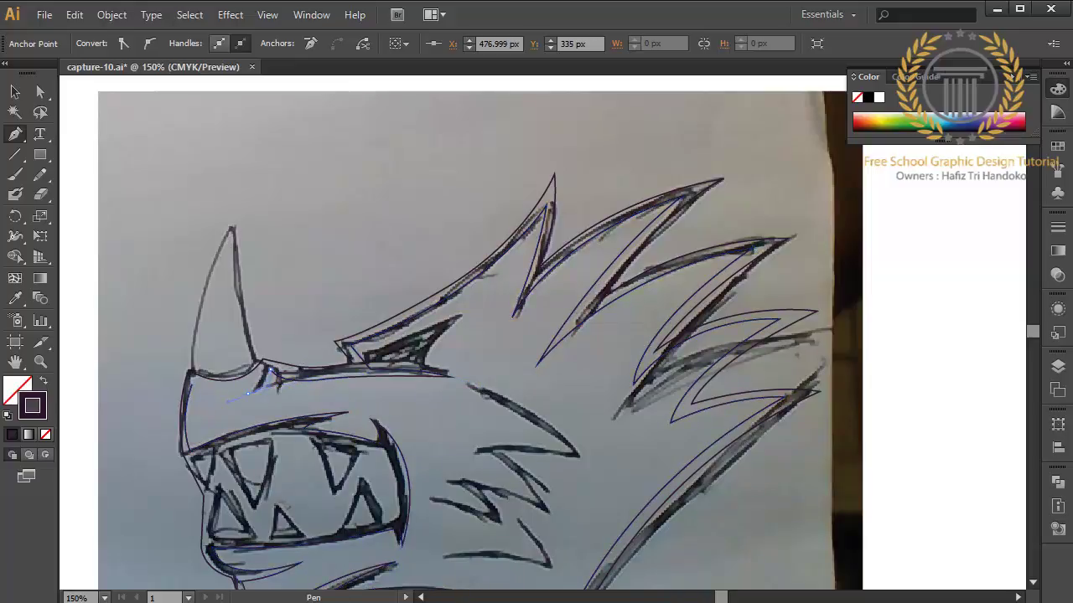
pyautogui.click(247, 393)
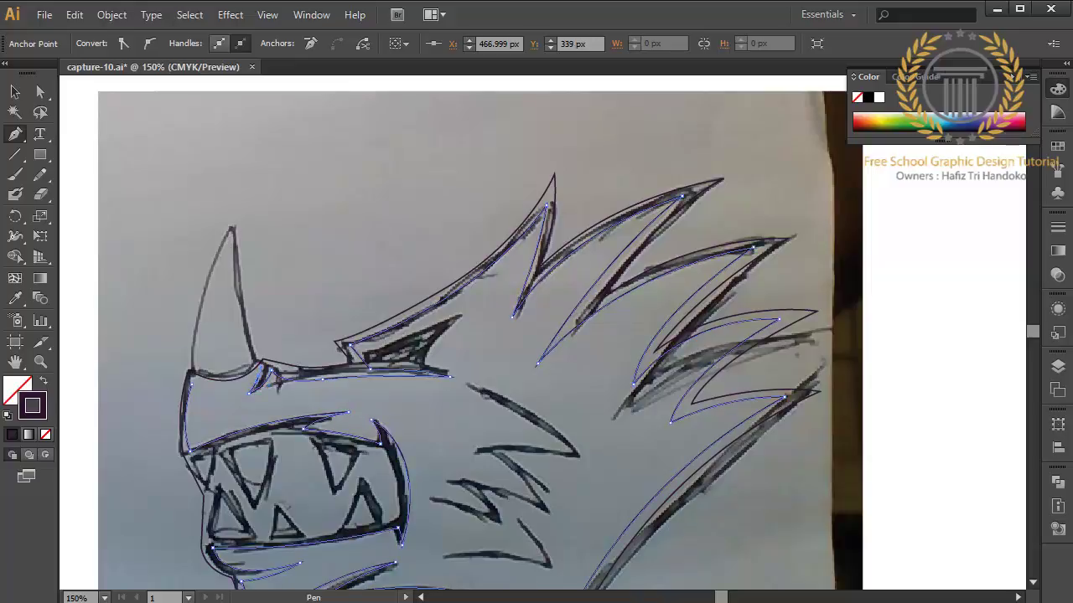
pyautogui.moveTo(335, 377); pyautogui.dragTo(589, 365)
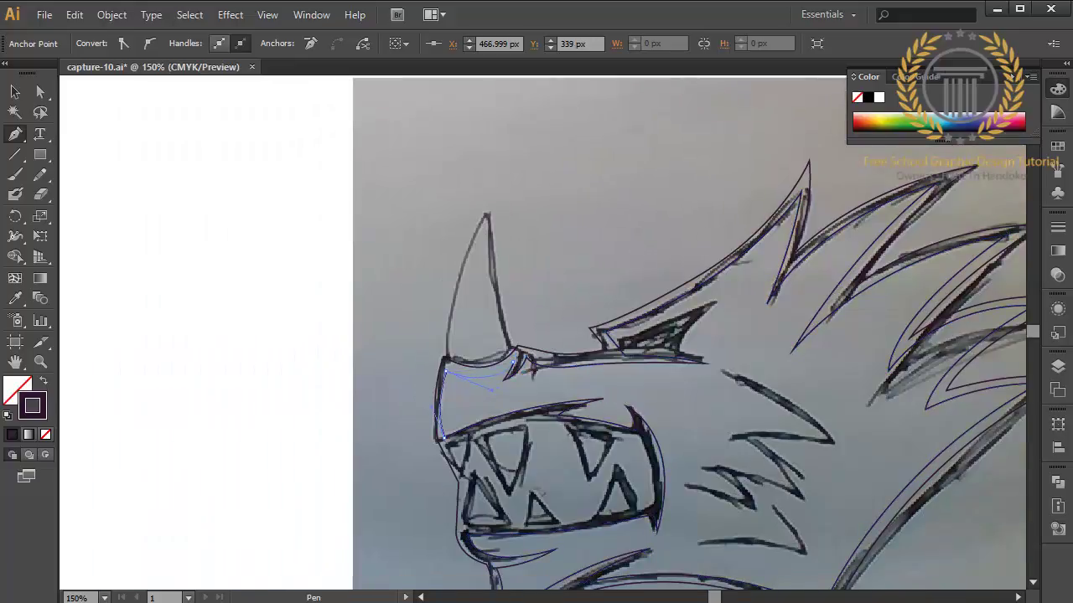
# Trace the upper cheek fur spike as a closed pen shape.
pyautogui.hscroll(3, 620, 335)
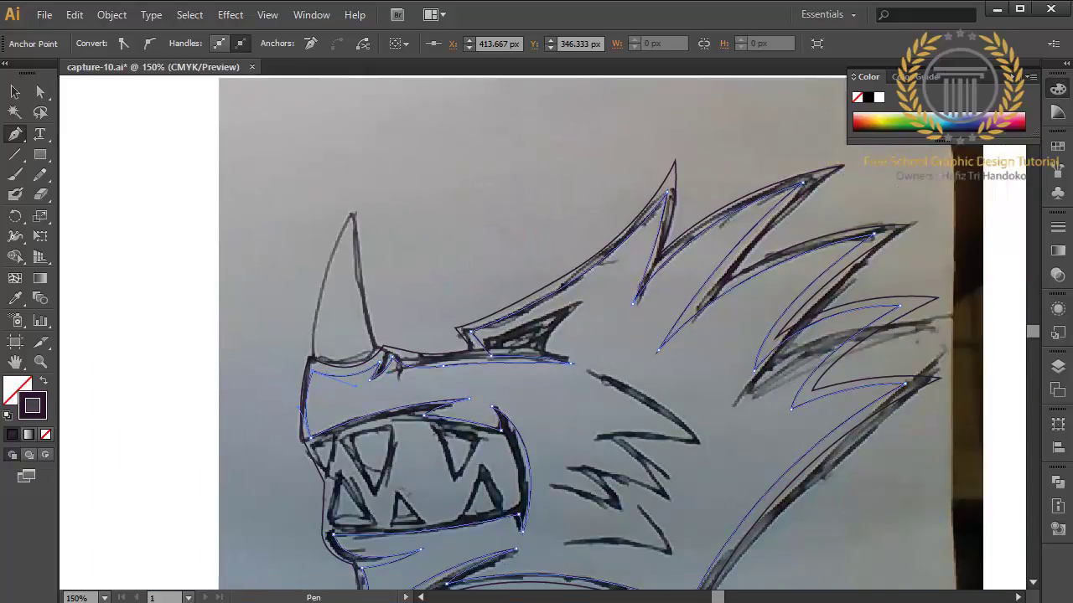
pyautogui.hotkey('ctrl', 'shift', 'a')
pyautogui.click(590, 371)
pyautogui.moveTo(696, 440); pyautogui.dragTo(746, 501)
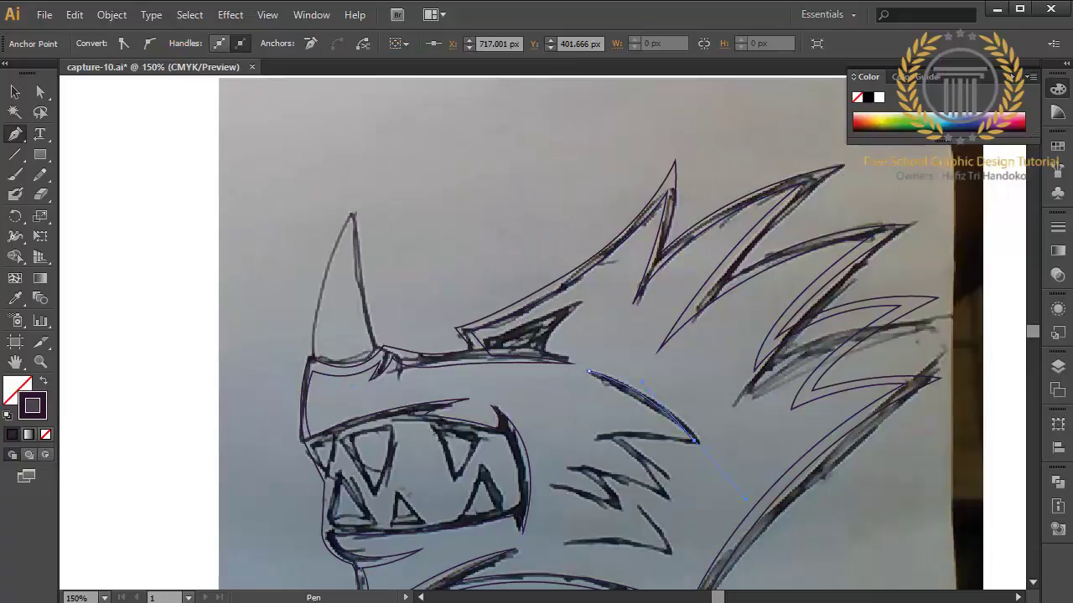
pyautogui.click(582, 438)
pyautogui.moveTo(663, 493); pyautogui.dragTo(692, 541)
pyautogui.moveTo(567, 469); pyautogui.dragTo(626, 465)
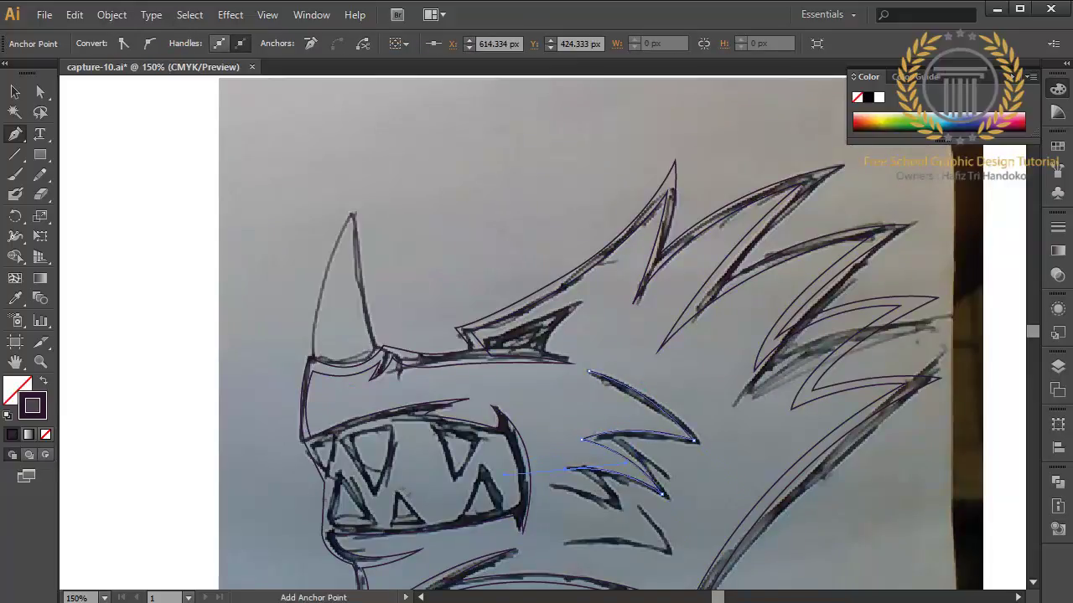
pyautogui.click(618, 505)
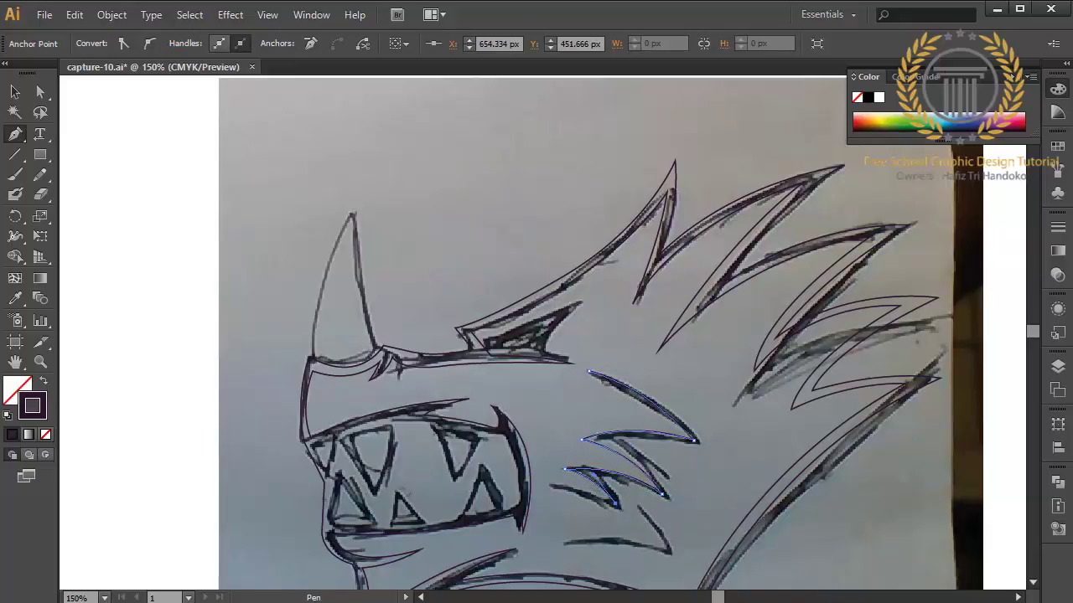
# Trace the lower cheek zigzag as a second closed shape.
pyautogui.hotkey('ctrl', 'shift', 'a')
pyautogui.click(548, 501)
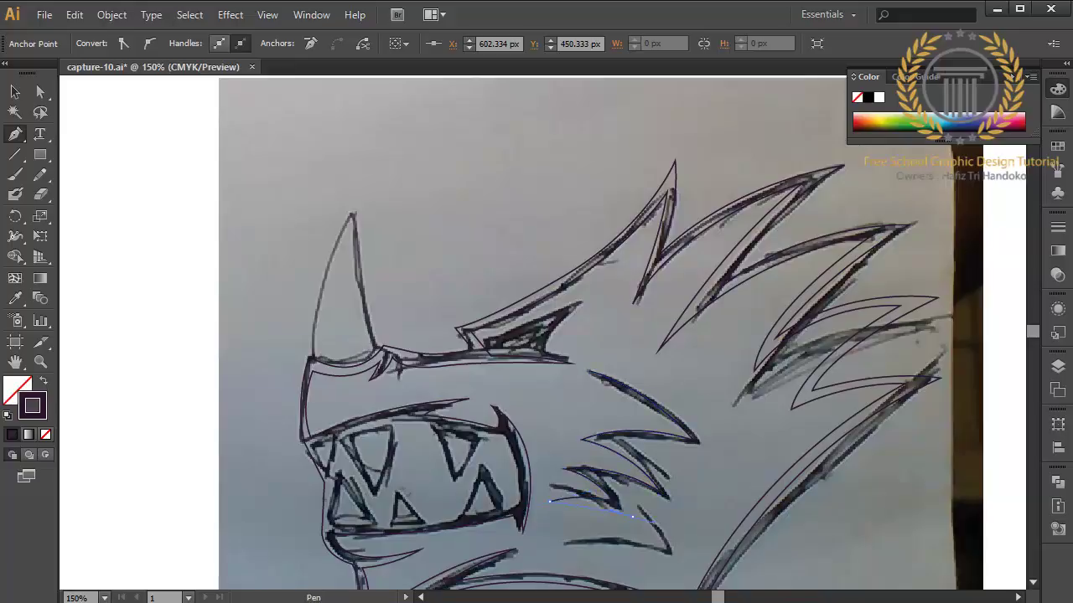
pyautogui.click(619, 508)
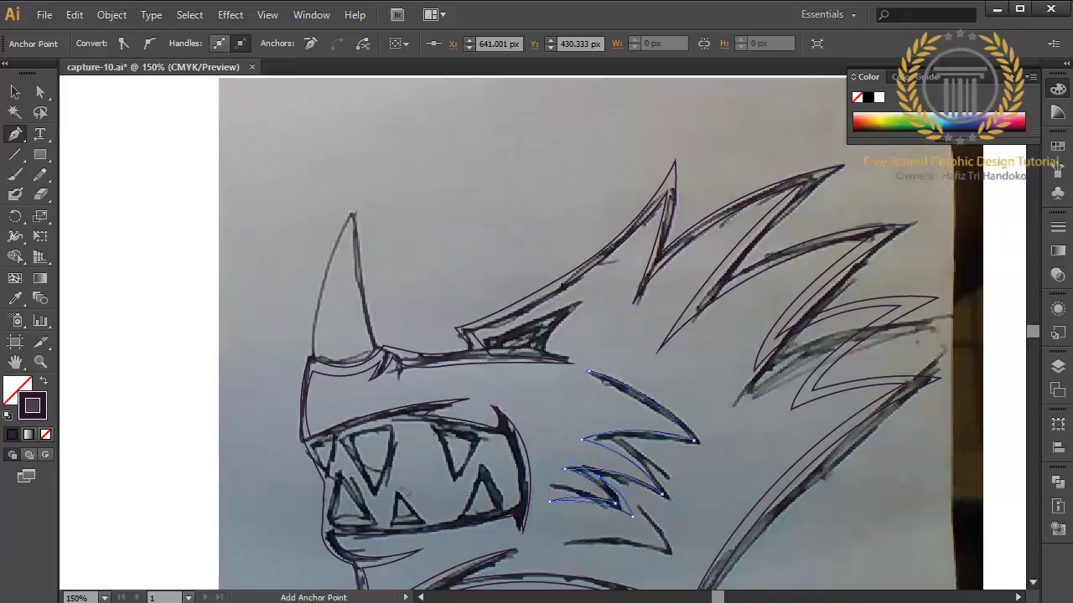
pyautogui.click(683, 523)
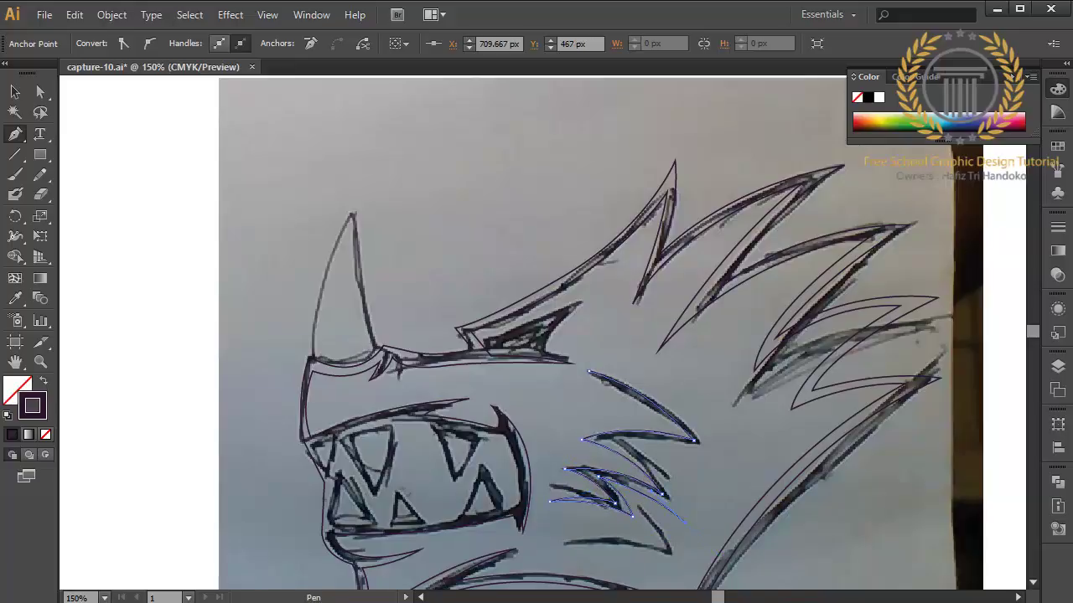
pyautogui.moveTo(612, 440); pyautogui.dragTo(550, 417)
pyautogui.moveTo(697, 440); pyautogui.dragTo(775, 474)
pyautogui.click(590, 371)
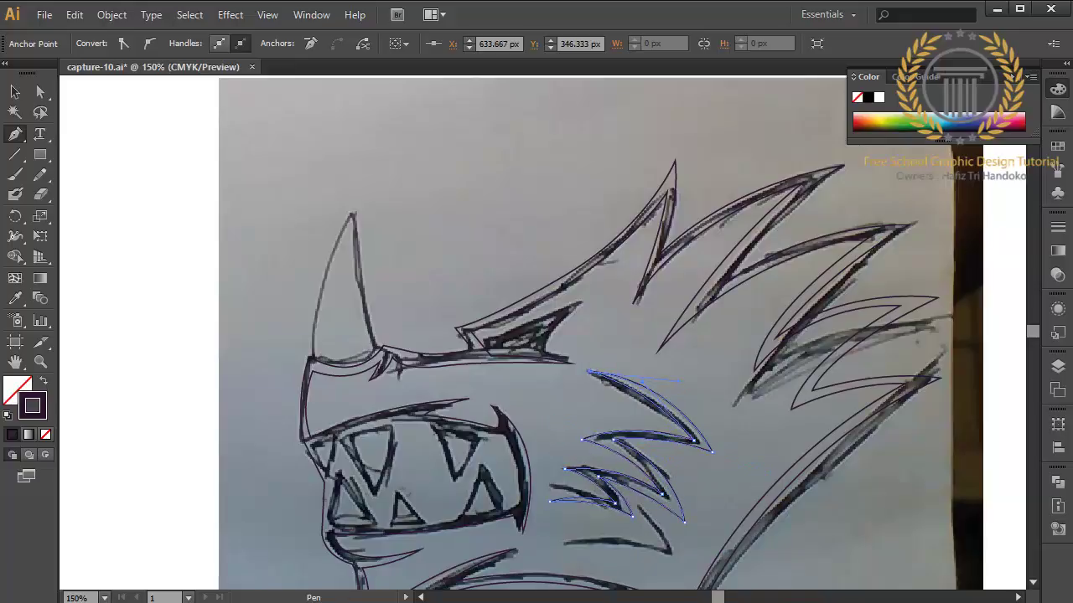
# Draw the small curved spike stroke below the cheek zigzags, undoing the last change.
pyautogui.scroll(-3, 601, 333)
pyautogui.hotkey('ctrl', 'shift', 'a')
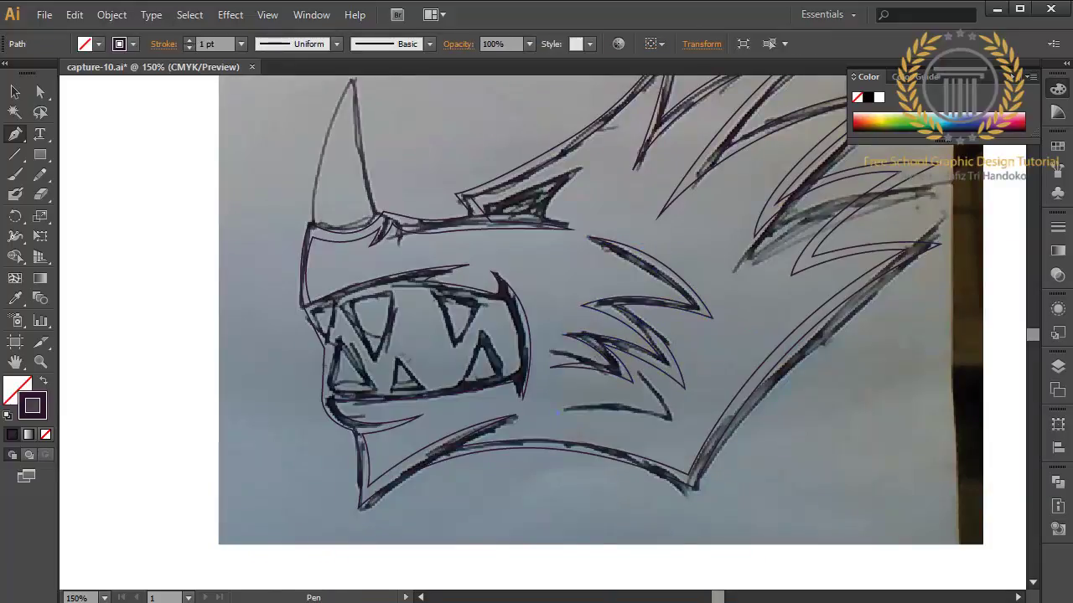
pyautogui.moveTo(673, 433); pyautogui.dragTo(742, 470)
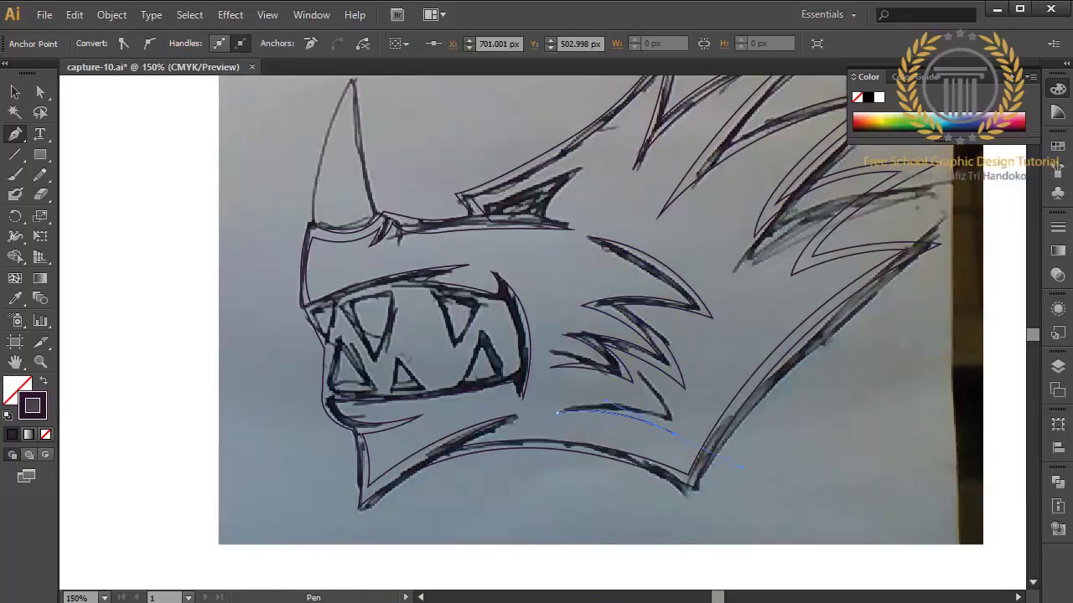
pyautogui.moveTo(640, 375); pyautogui.dragTo(625, 353)
pyautogui.click(658, 413)
pyautogui.moveTo(558, 412); pyautogui.dragTo(587, 408)
pyautogui.hotkey('ctrl', 'z')
pyautogui.scroll(1, 536, 319)
# Select all paths, swap stroke to fill, and make the head body magenta from Swatches.
pyautogui.press('v')
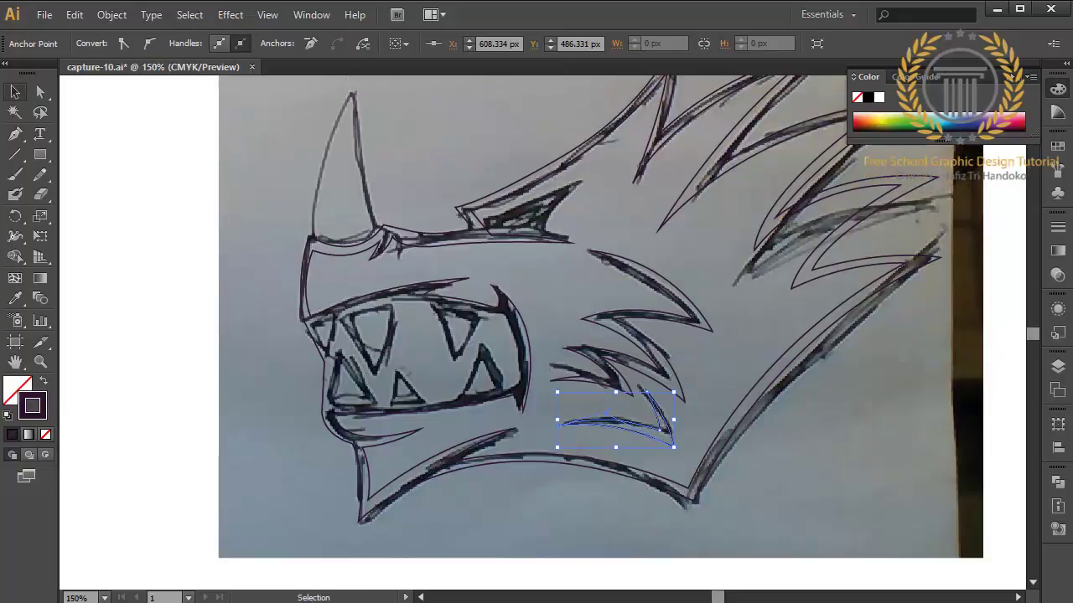
pyautogui.hotkey('ctrl', 'a')
pyautogui.hotkey('shift', 'x')
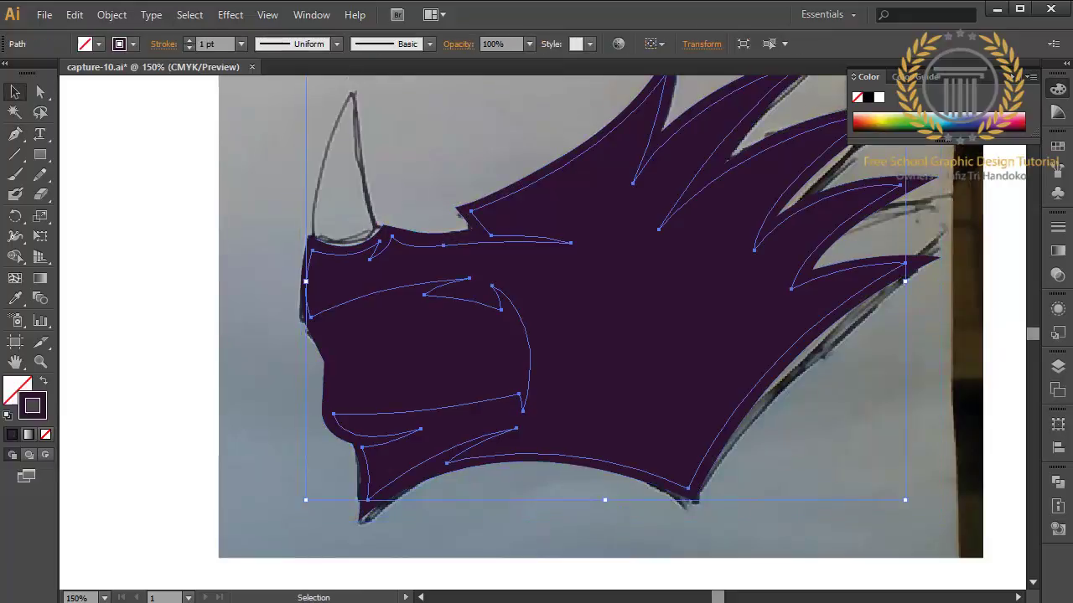
pyautogui.click(1058, 146)
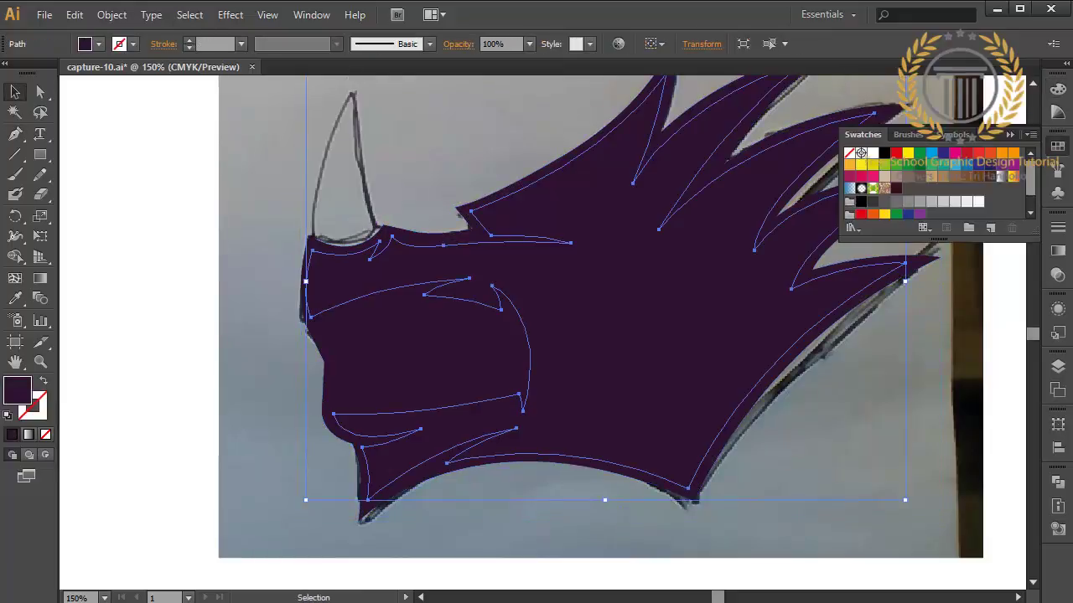
pyautogui.click(931, 209)
pyautogui.click(955, 209)
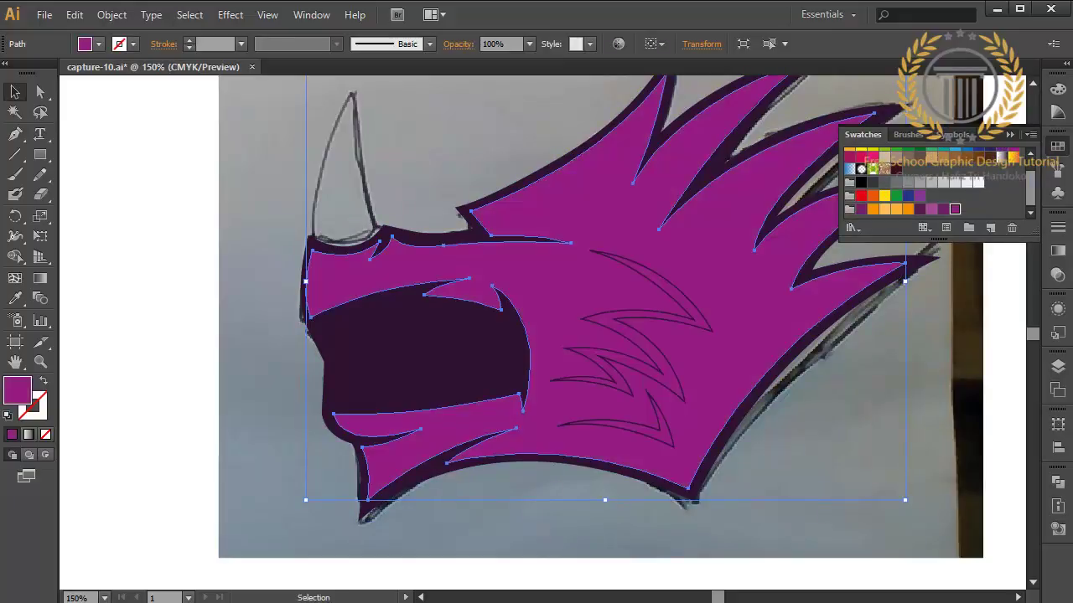
# Select the cheek strokes and matching paths via Select Same, and fill them dark purple.
pyautogui.click(637, 317)
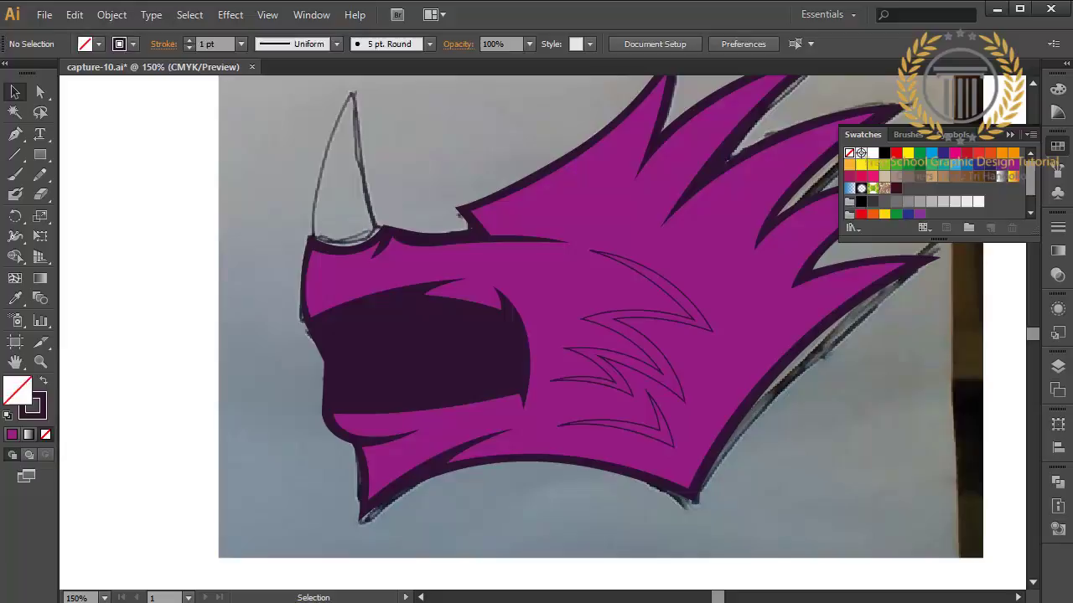
pyautogui.click(616, 425)
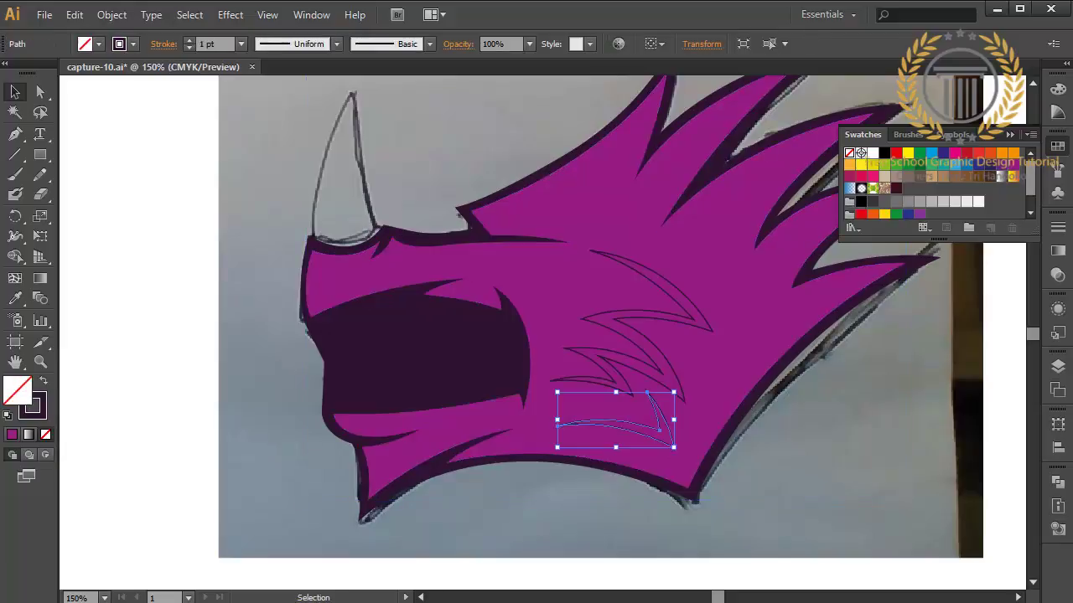
pyautogui.click(768, 39)
pyautogui.hotkey('shift', 'x')
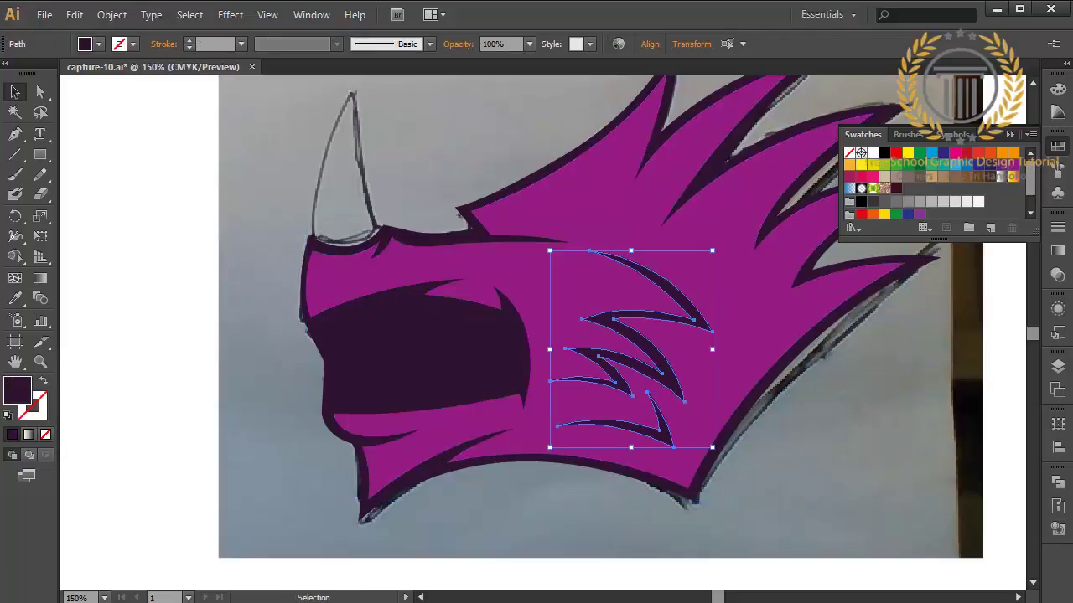
pyautogui.press('p')
pyautogui.hotkey('ctrl', 'shift', 'a')
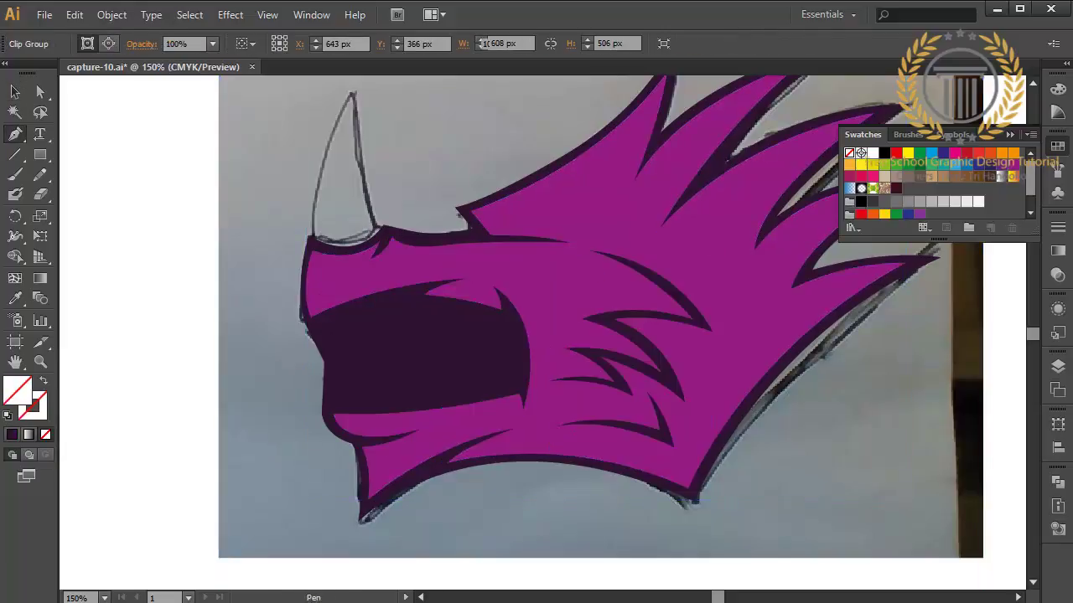
# Draw a small triangular shadow under the brow spike and fill it with a dark swatch.
pyautogui.click(477, 223)
pyautogui.moveTo(589, 182); pyautogui.dragTo(654, 144)
pyautogui.click(590, 183)
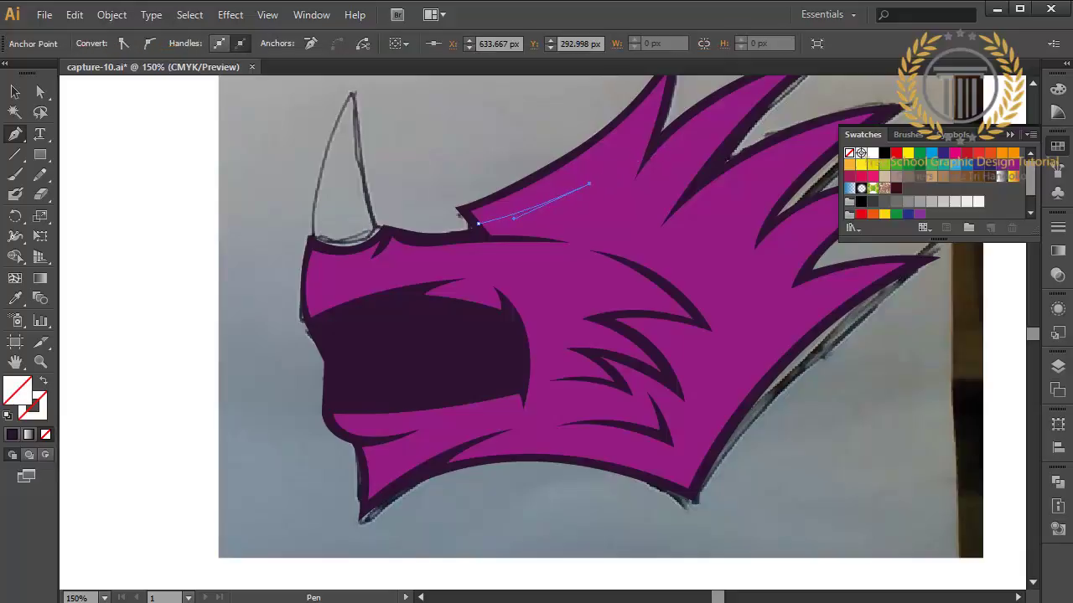
pyautogui.moveTo(547, 240); pyautogui.dragTo(543, 268)
pyautogui.click(484, 239)
pyautogui.scroll(-2, 931, 185)
pyautogui.click(919, 209)
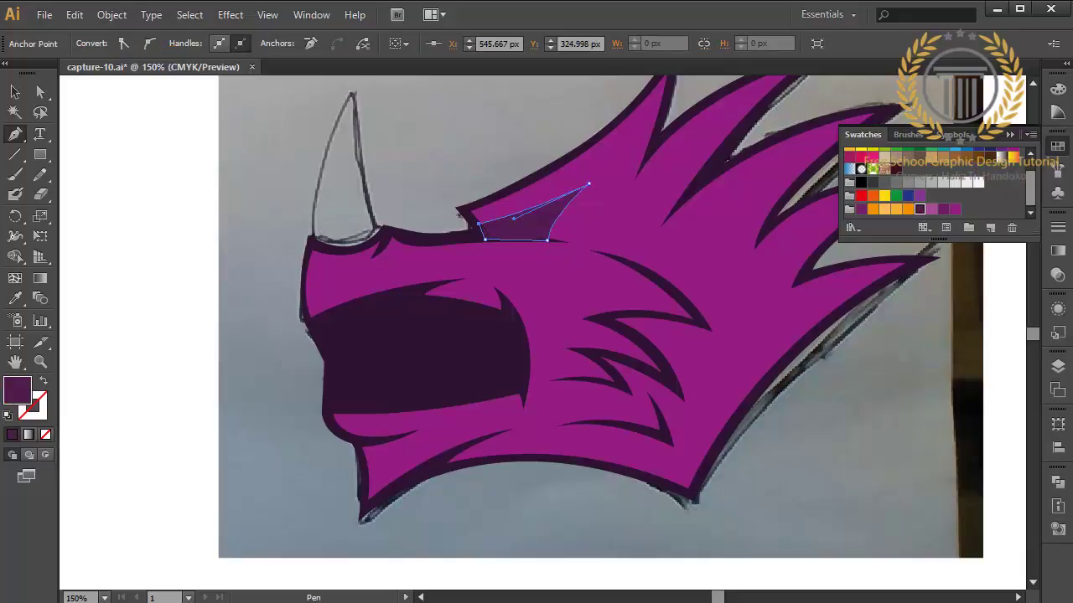
pyautogui.click(15, 93)
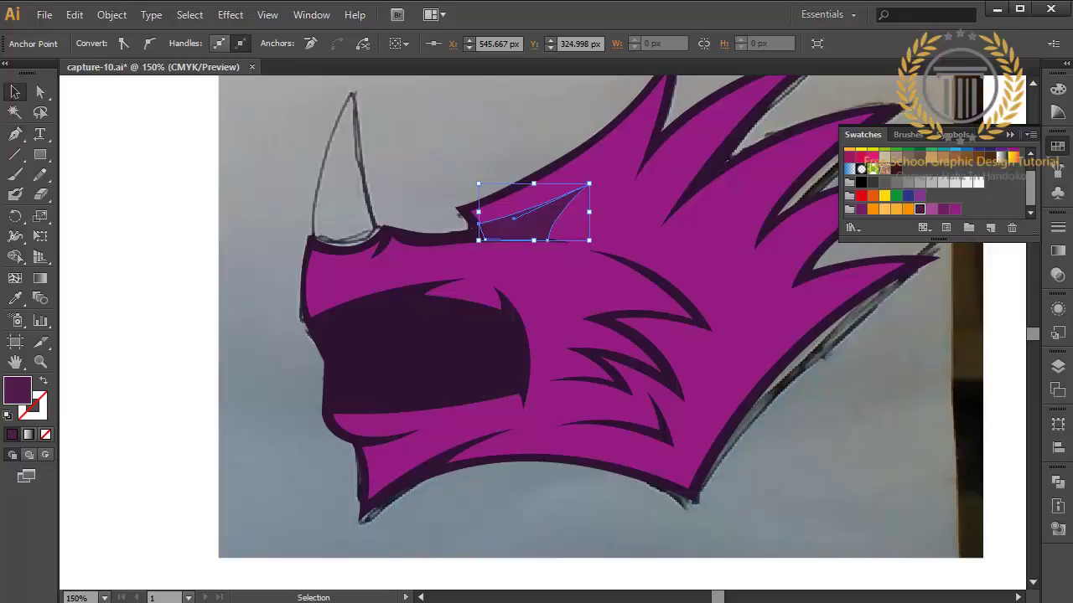
pyautogui.scroll(2, 930, 184)
pyautogui.click(884, 165)
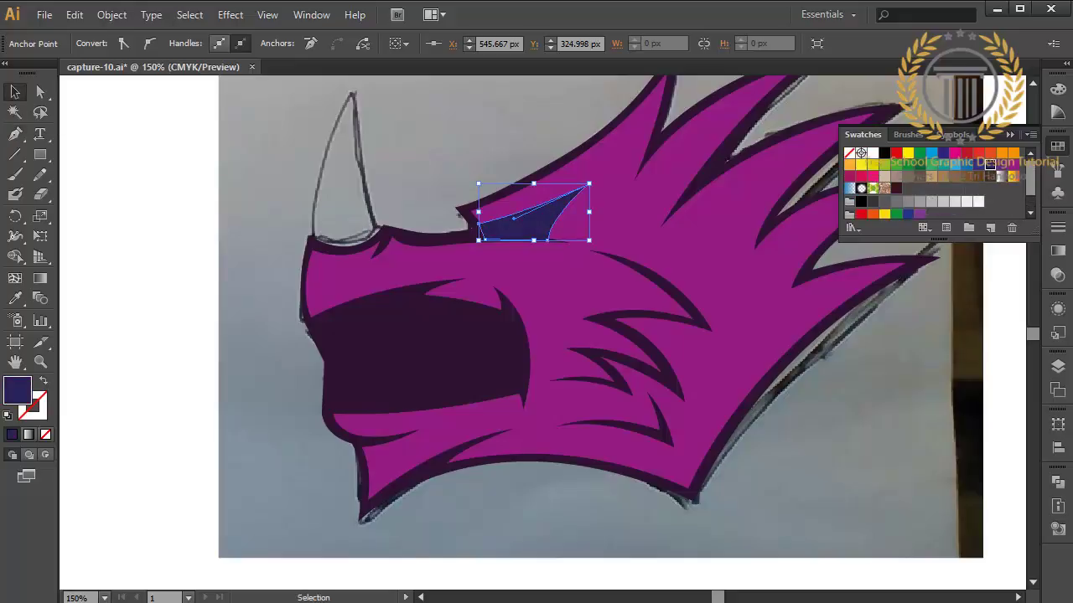
# Select the head shape and pick an anchor near the horn with Direct Selection, then deselect.
pyautogui.click(804, 117)
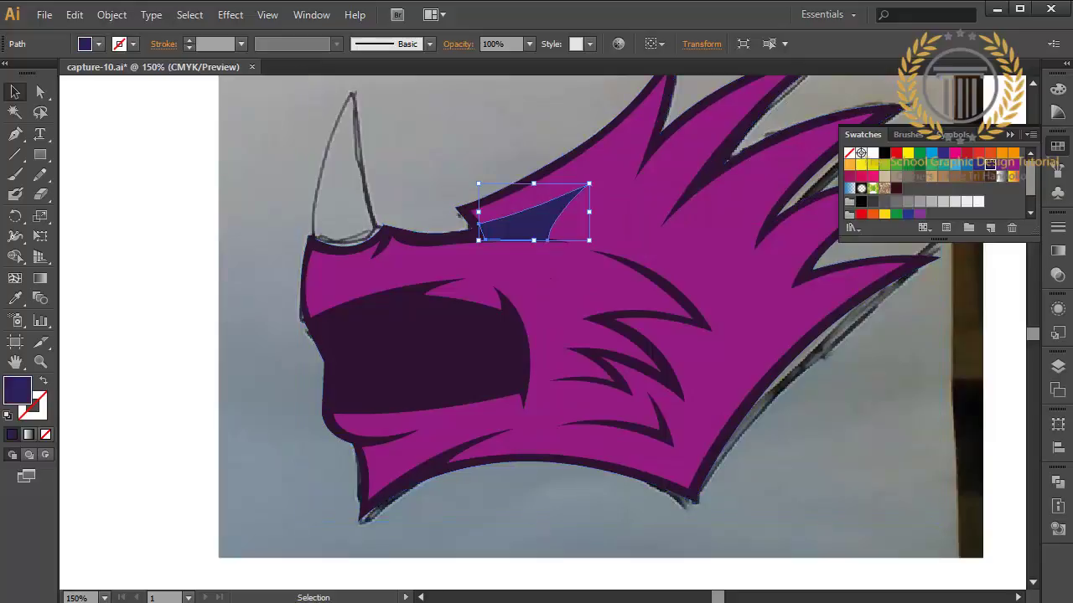
pyautogui.press('a')
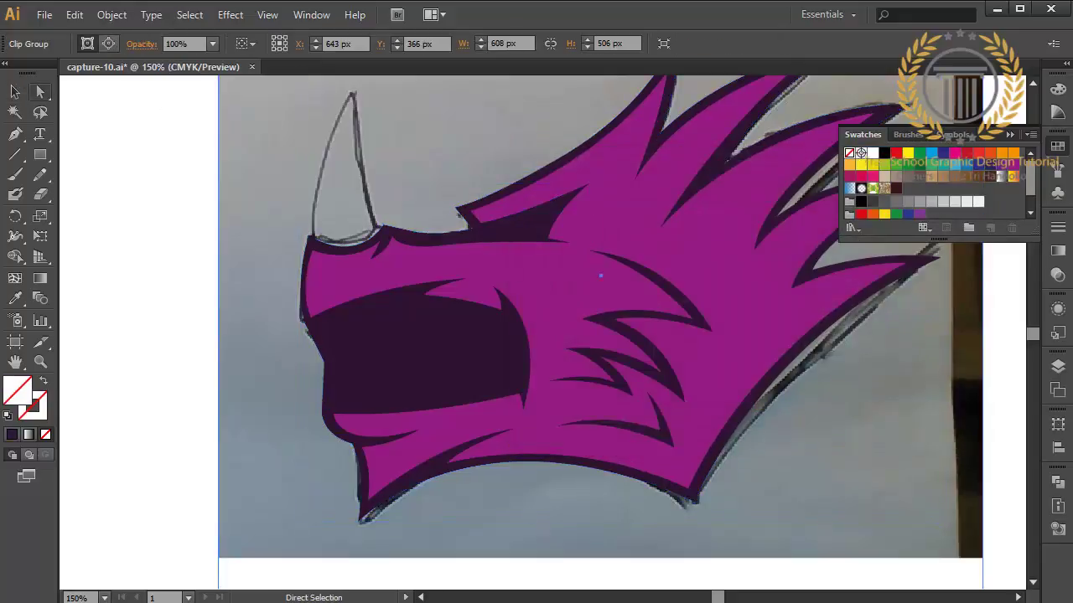
pyautogui.click(310, 238)
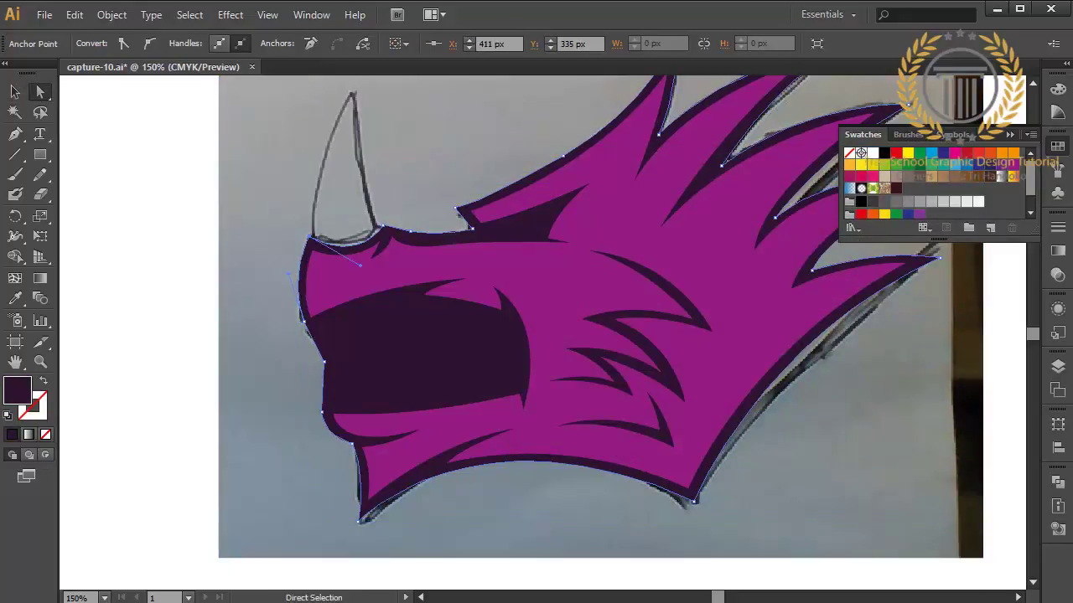
pyautogui.press('v')
pyautogui.hotkey('ctrl', 'shift', 'a')
# Trace the horn's dark purple outline with curved anchors from base to tip, nudging the inner point.
pyautogui.press('p')
pyautogui.scroll(5, 586, 335)
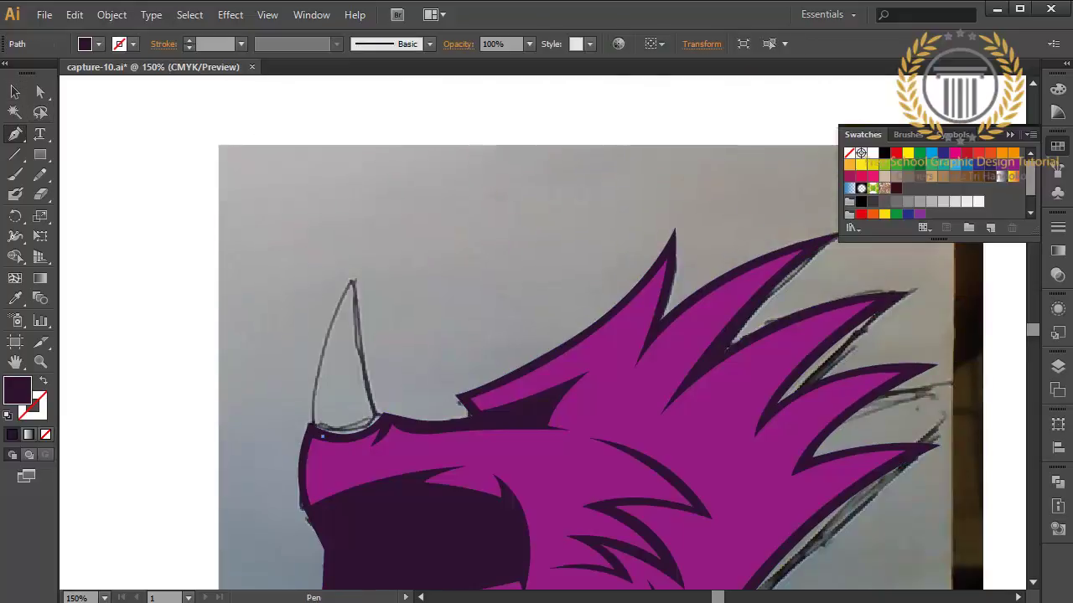
pyautogui.click(322, 434)
pyautogui.moveTo(354, 265); pyautogui.dragTo(423, 158)
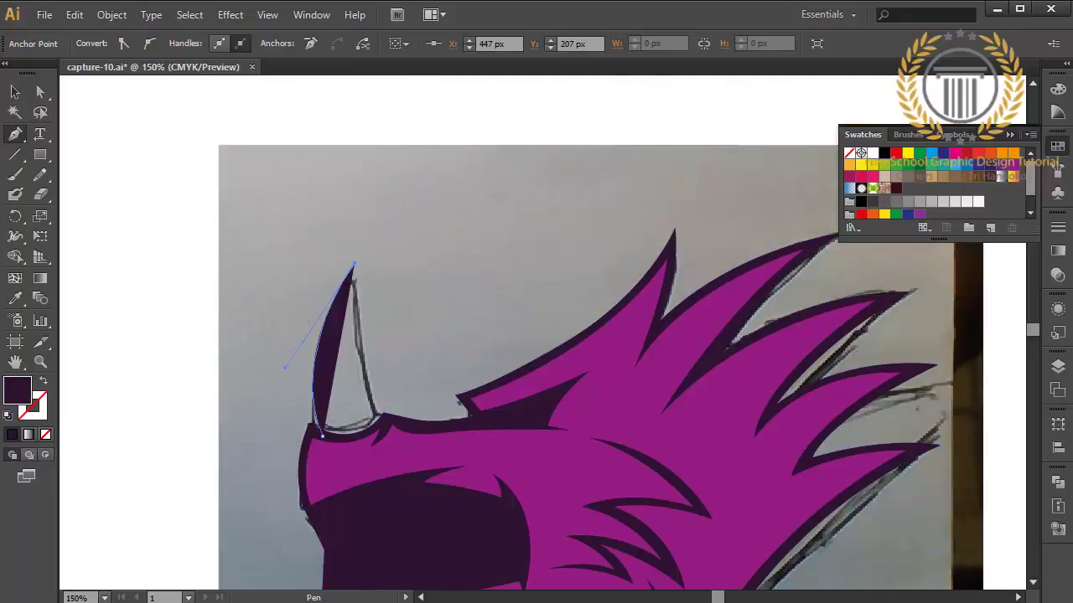
pyautogui.moveTo(384, 417); pyautogui.dragTo(425, 481)
pyautogui.moveTo(384, 416); pyautogui.dragTo(405, 416)
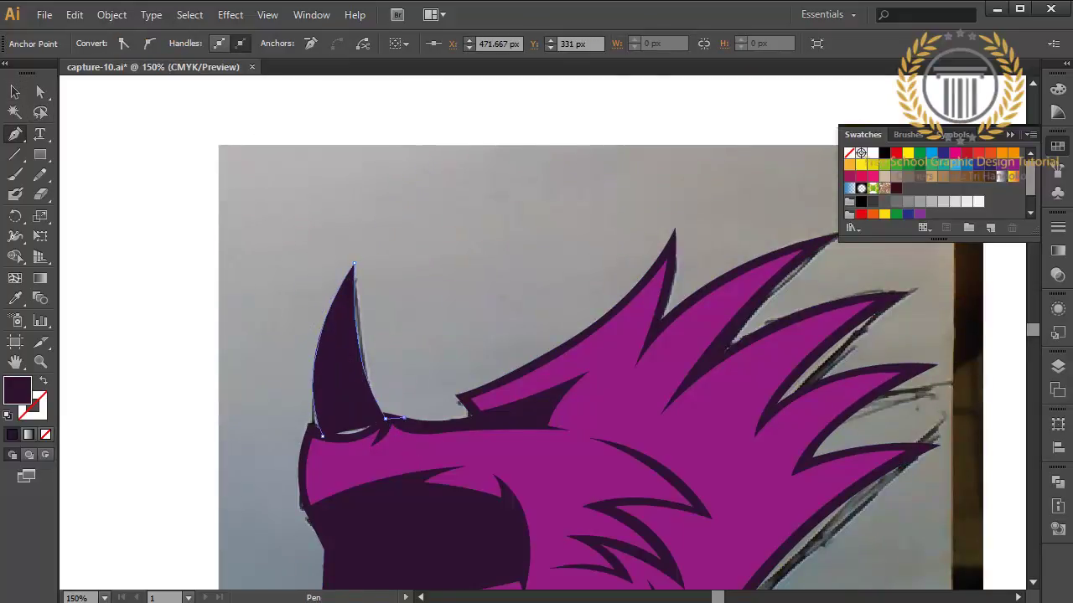
pyautogui.moveTo(359, 235); pyautogui.dragTo(363, 100)
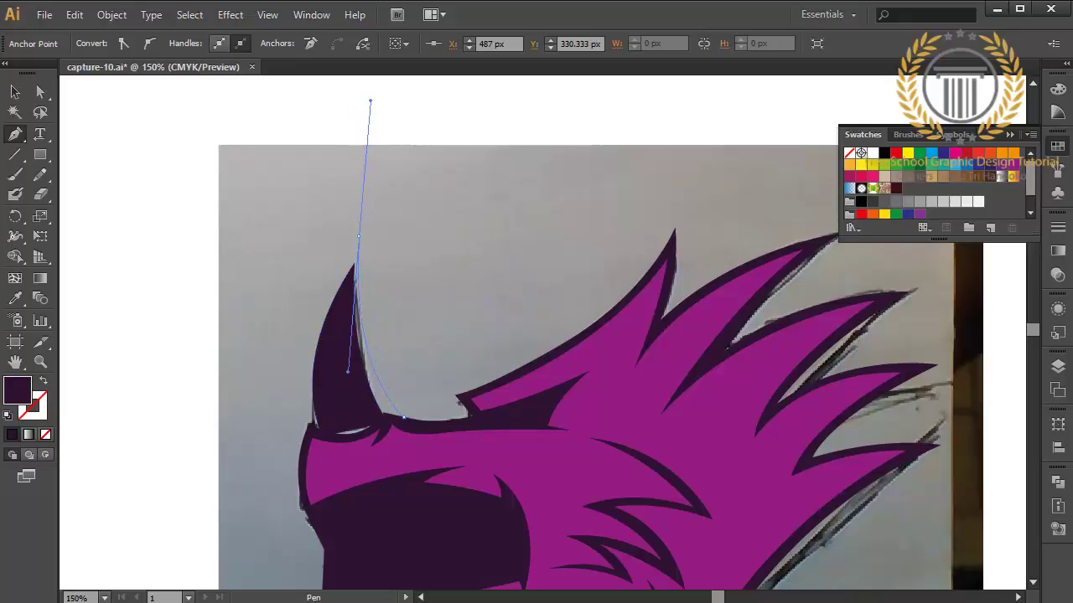
pyautogui.scroll(-3, 363, 101)
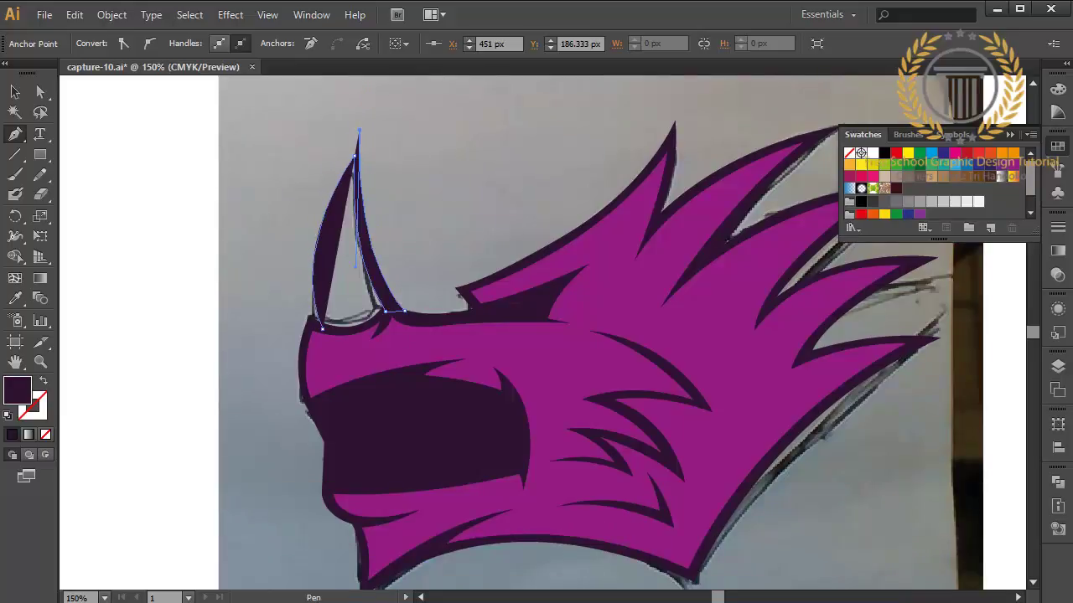
pyautogui.moveTo(308, 321)
pyautogui.mouseDown()
pyautogui.moveTo(333, 429)
pyautogui.moveTo(331, 382)
pyautogui.mouseUp()
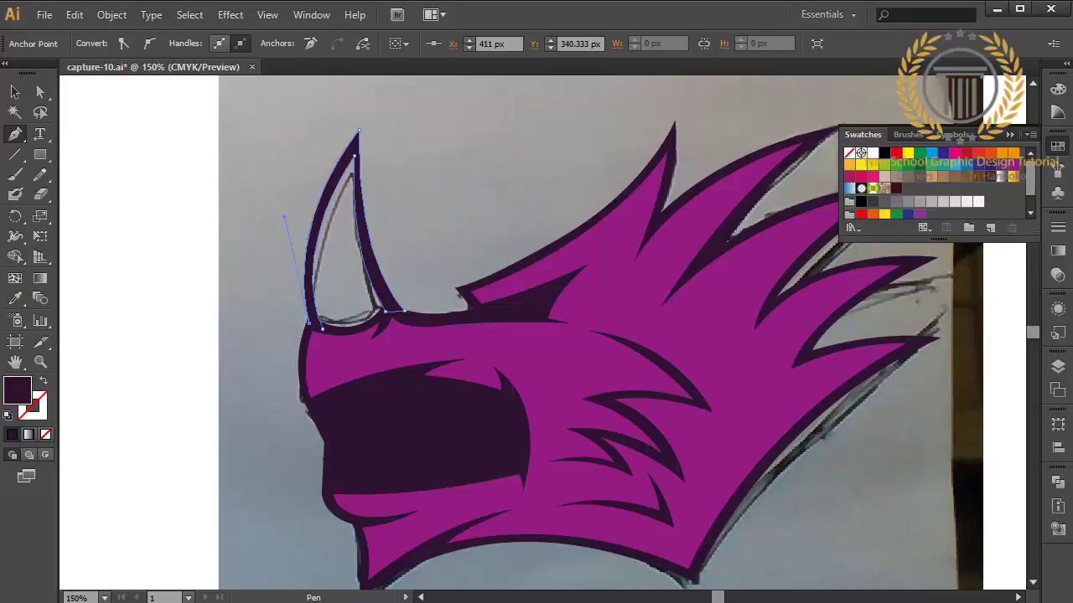
pyautogui.click(40, 92)
pyautogui.moveTo(354, 156); pyautogui.dragTo(350, 155)
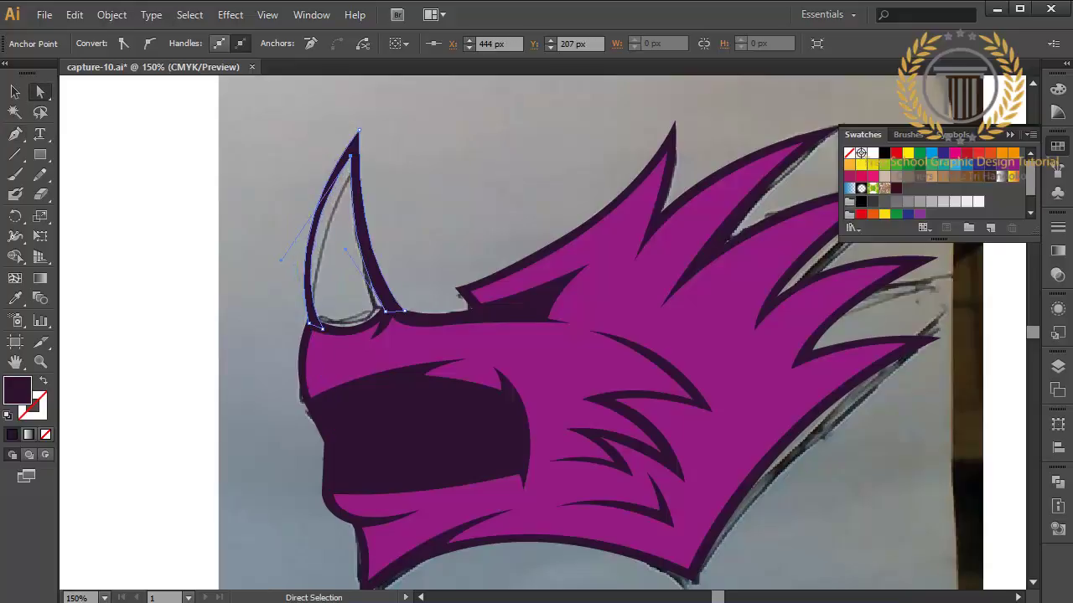
pyautogui.hotkey('ctrl', 'shift', 'a')
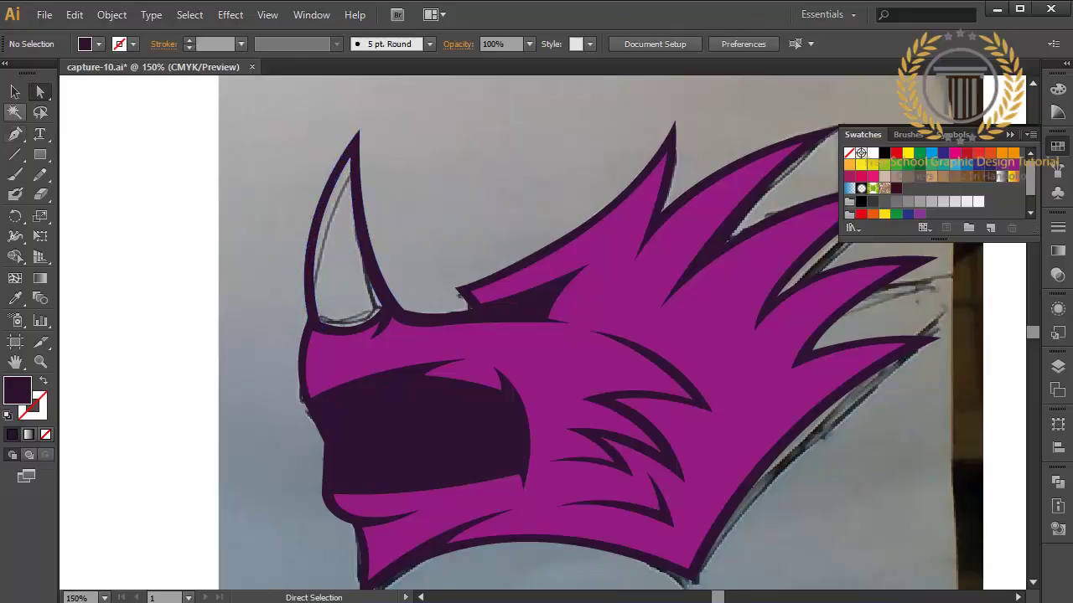
# Draw the inner horn shape filled with the orange swatch.
pyautogui.press('p')
pyautogui.scroll(-2, 922, 185)
pyautogui.click(908, 208)
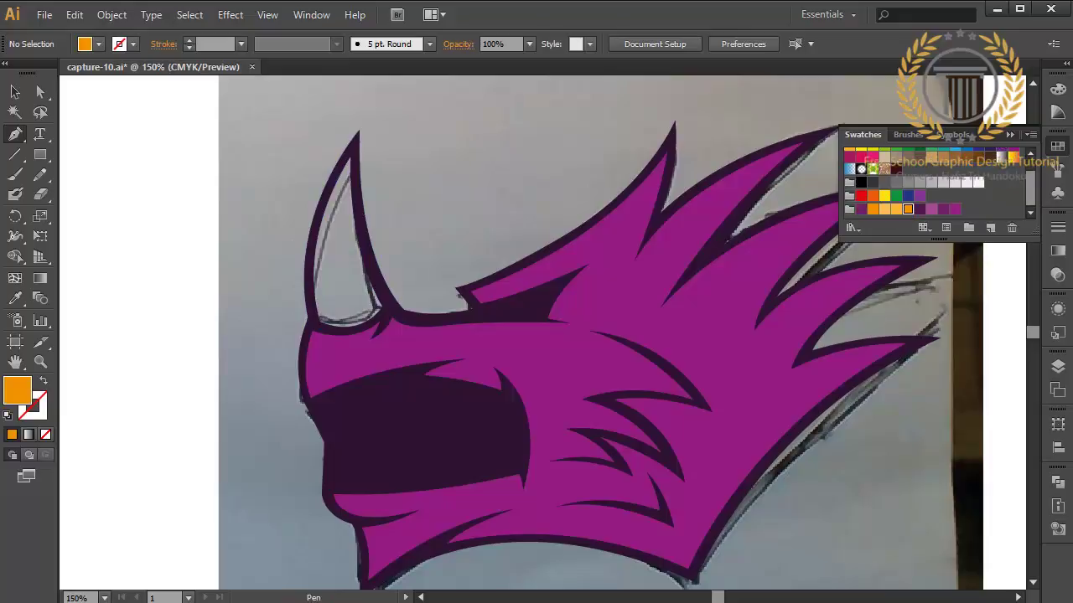
pyautogui.click(319, 321)
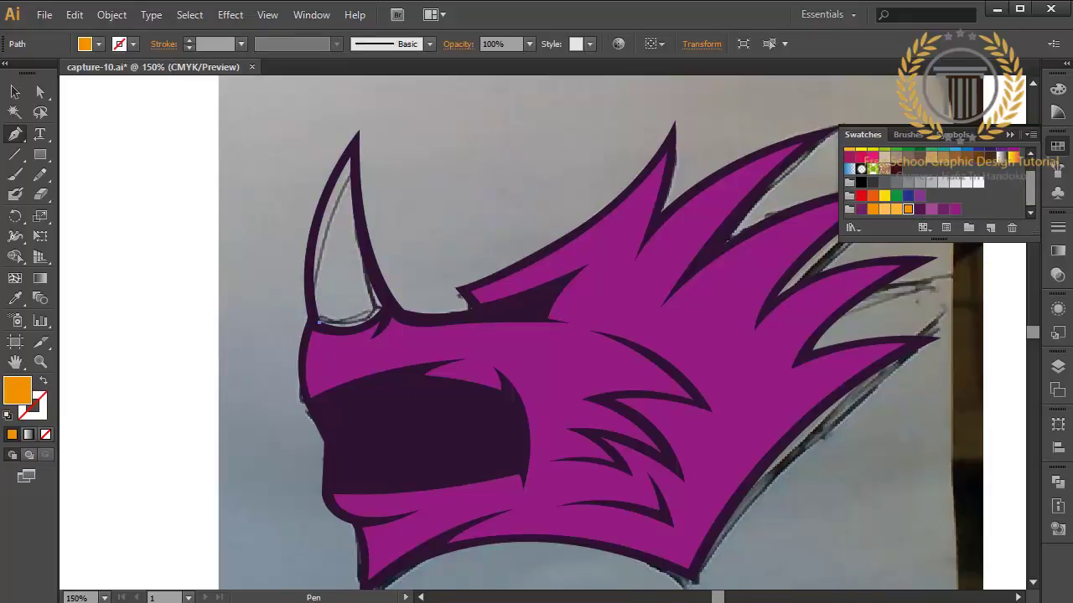
pyautogui.moveTo(413, 271); pyautogui.dragTo(412, 267)
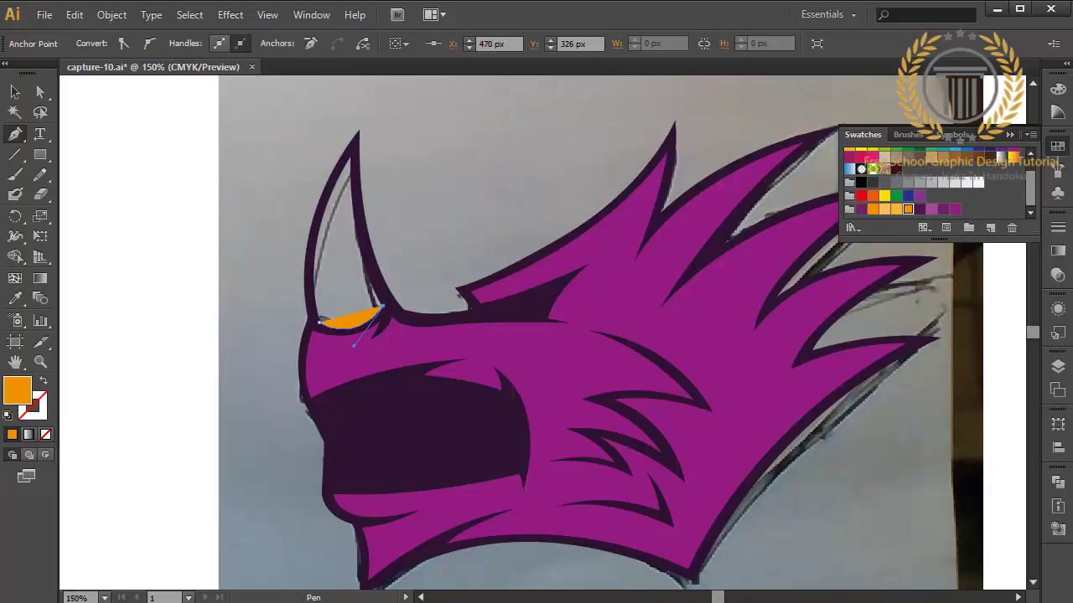
pyautogui.scroll(3, 354, 138)
pyautogui.moveTo(355, 243); pyautogui.dragTo(354, 157)
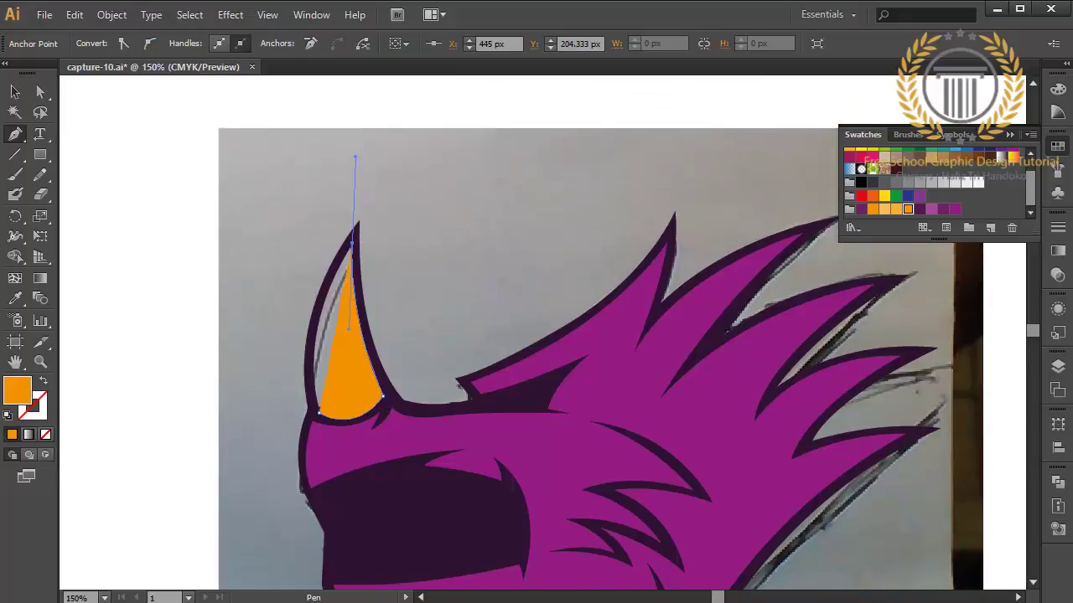
pyautogui.moveTo(319, 412); pyautogui.dragTo(353, 434)
# Deselect the orange horn fill and zoom in on the brow area.
pyautogui.press('v')
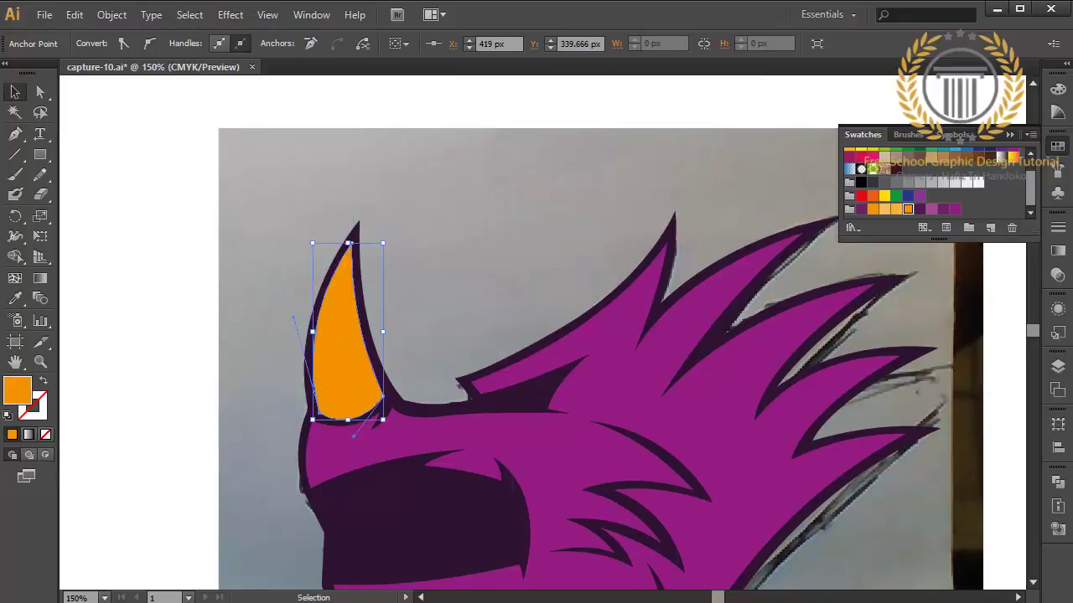
pyautogui.hotkey('ctrl', 'shift', 'a')
pyautogui.scroll(-1, 602, 345)
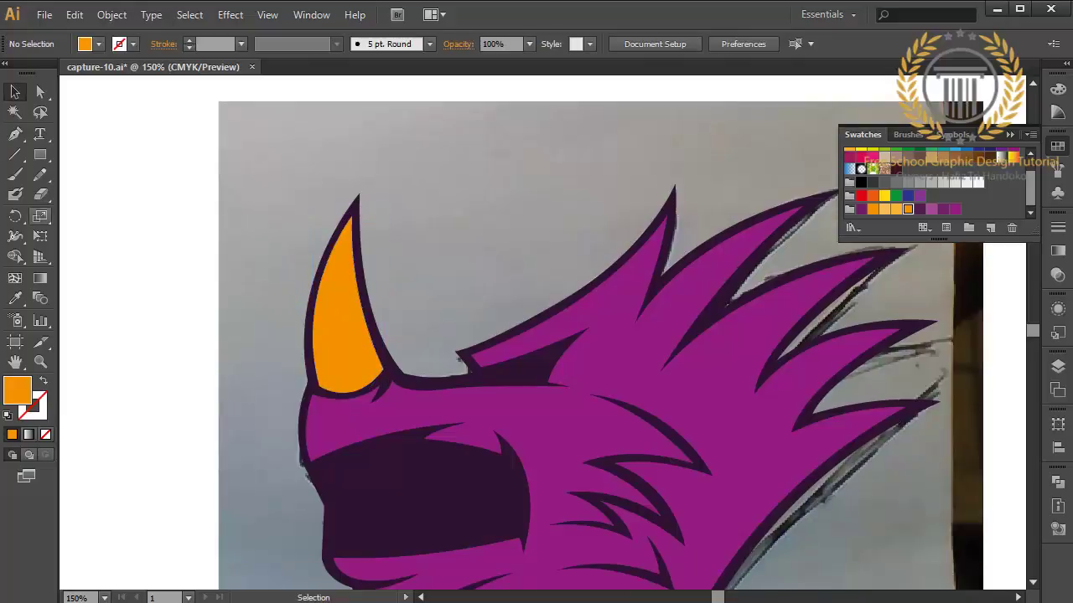
pyautogui.press('p')
pyautogui.hotkey('ctrl', '+')
pyautogui.hotkey('ctrl', '+')
pyautogui.hotkey('ctrl', '+')
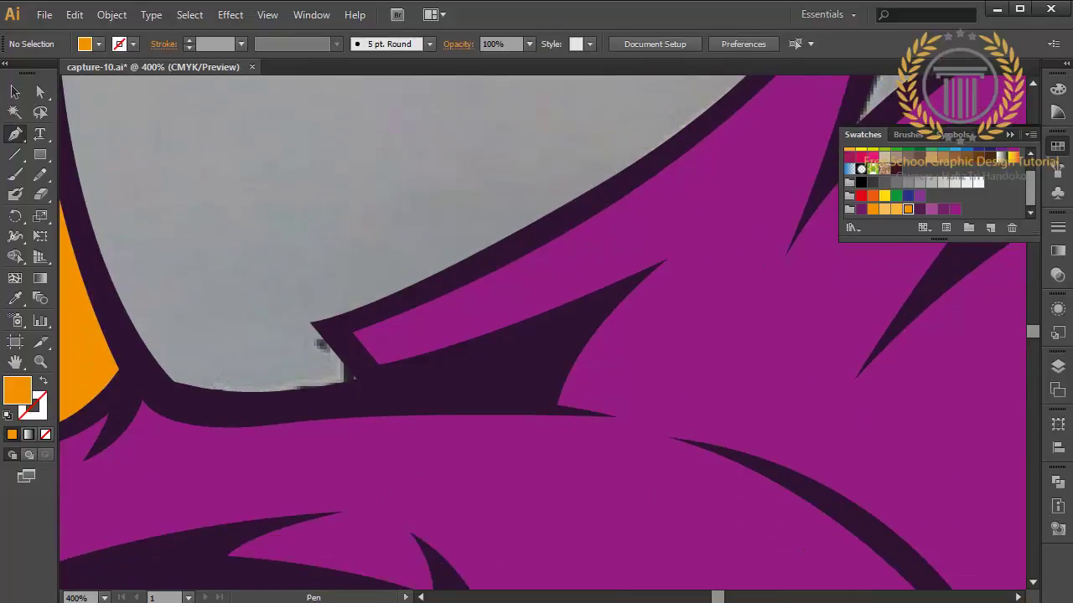
# Pen-draw the orange pointed brow shape above the monster's eye.
pyautogui.click(392, 391)
pyautogui.click(533, 403)
pyautogui.moveTo(595, 307); pyautogui.dragTo(634, 273)
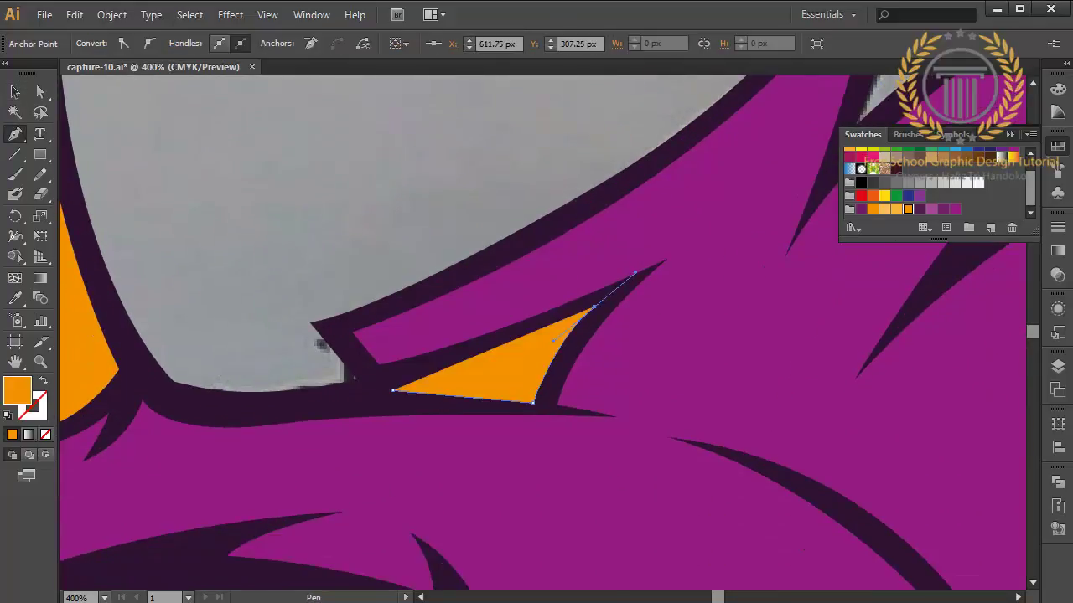
pyautogui.moveTo(390, 378); pyautogui.dragTo(337, 388)
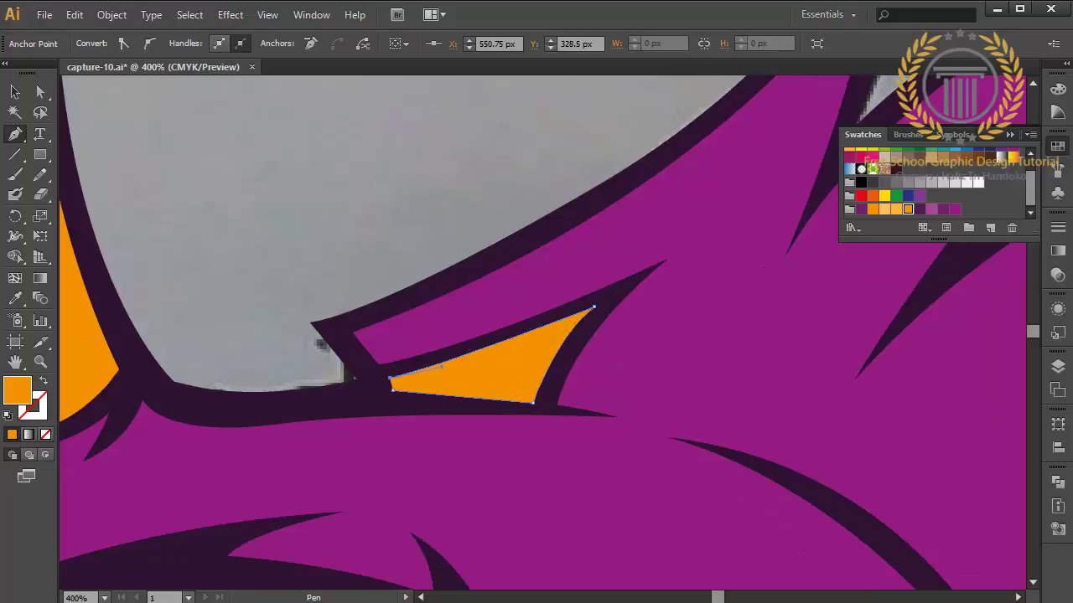
pyautogui.moveTo(416, 381); pyautogui.dragTo(424, 384)
pyautogui.scroll(-3, 542, 332)
pyautogui.press('v')
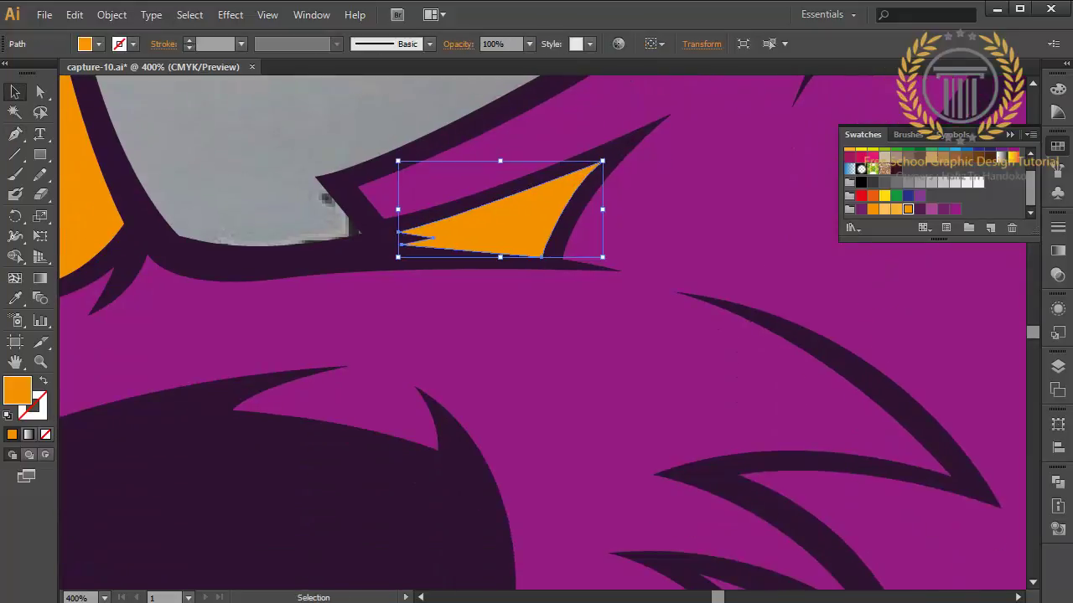
# Draw a white triangular tooth at the mouth's front corner.
pyautogui.moveTo(419, 385); pyautogui.dragTo(618, 222)
pyautogui.click(419, 377)
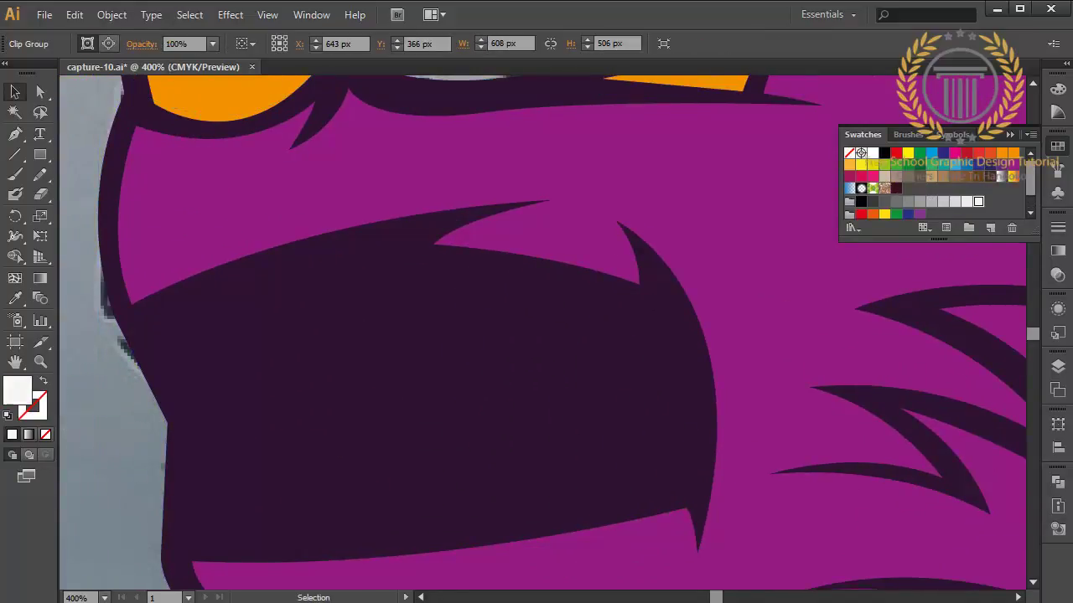
pyautogui.press('p')
pyautogui.click(131, 327)
pyautogui.click(186, 416)
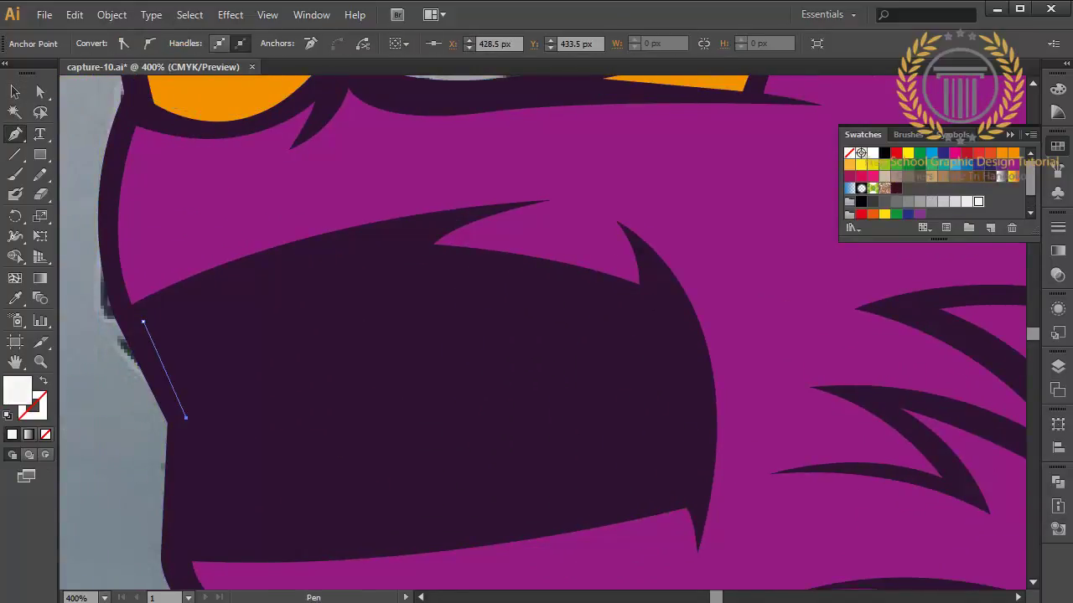
pyautogui.click(210, 286)
pyautogui.click(144, 324)
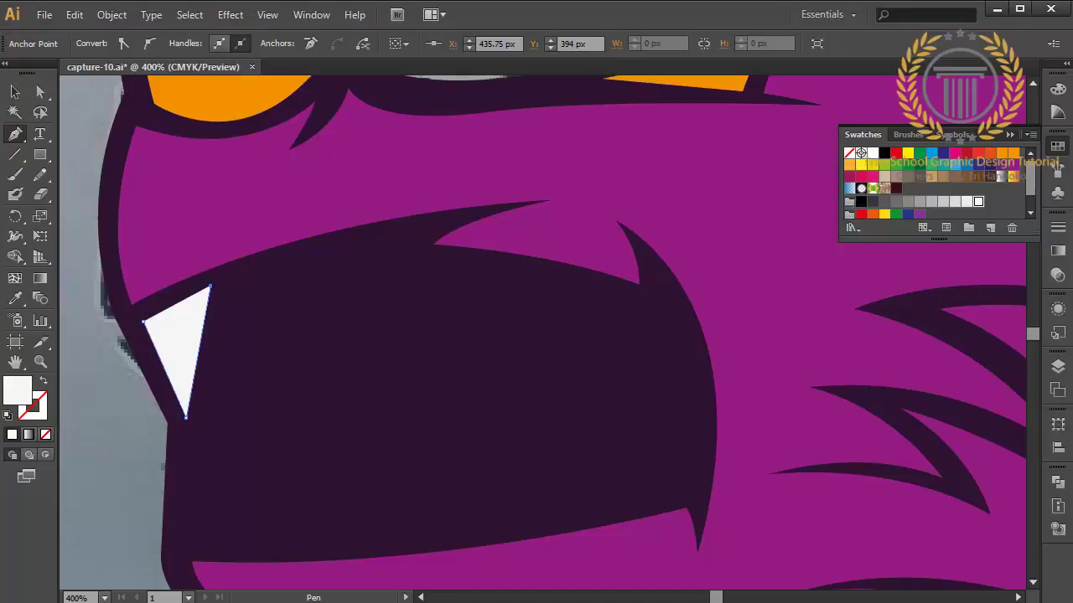
# Add a curved-base lower tooth and a pointed upper tooth.
pyautogui.click(229, 352)
pyautogui.click(196, 541)
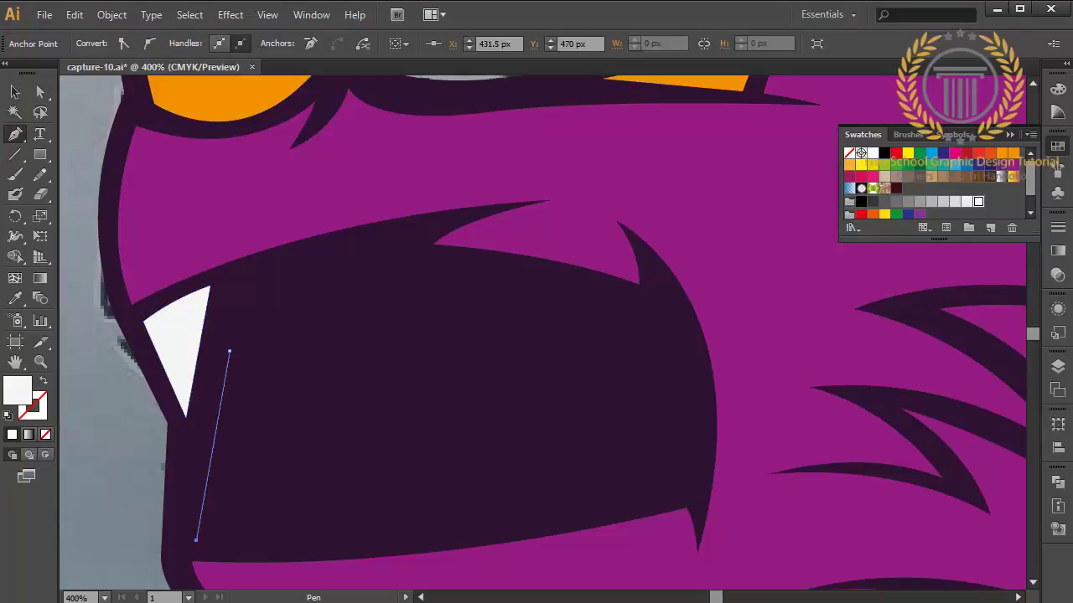
pyautogui.moveTo(296, 545); pyautogui.dragTo(354, 542)
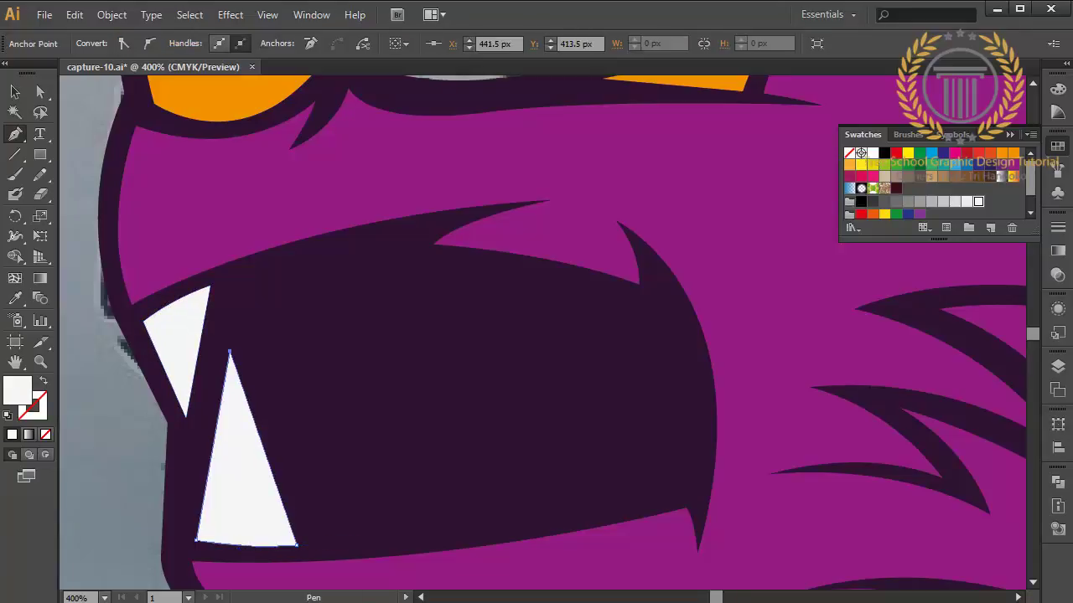
pyautogui.hotkey('ctrl', 'shift', 'a')
pyautogui.click(231, 282)
pyautogui.click(275, 400)
pyautogui.click(315, 256)
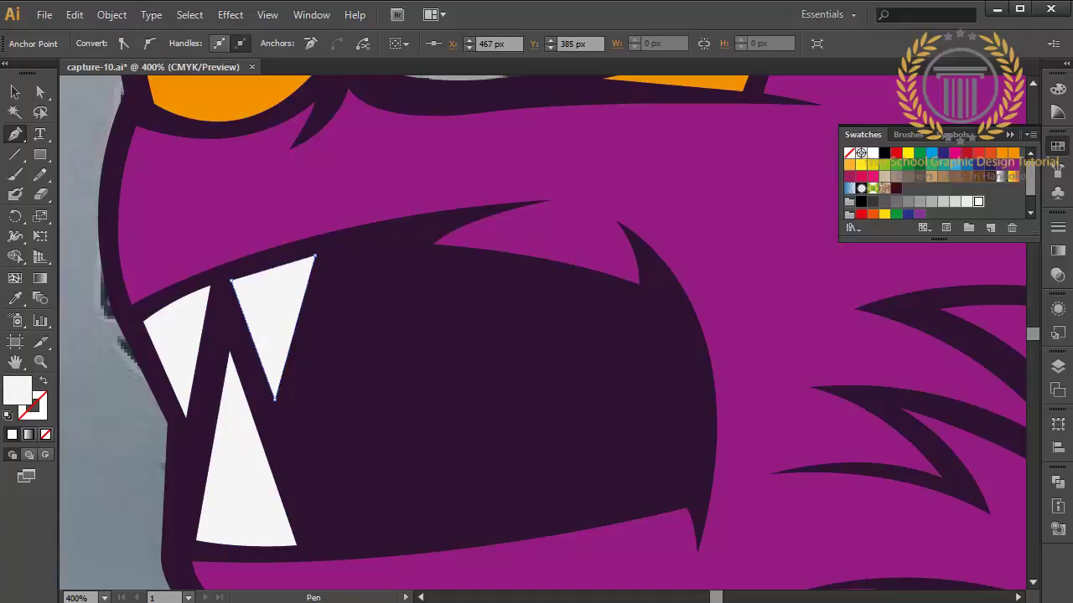
pyautogui.click(232, 282)
pyautogui.hotkey('ctrl', 'shift', 'a')
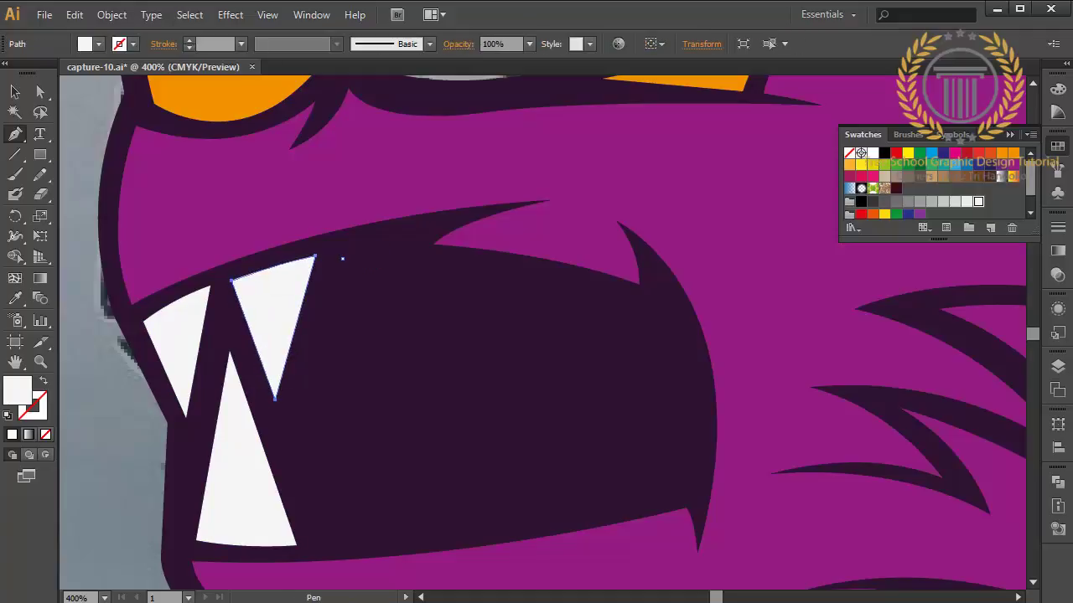
# Add a wide upper tooth and another curved-base lower tooth.
pyautogui.click(342, 258)
pyautogui.moveTo(466, 268); pyautogui.dragTo(516, 281)
pyautogui.click(422, 457)
pyautogui.click(342, 258)
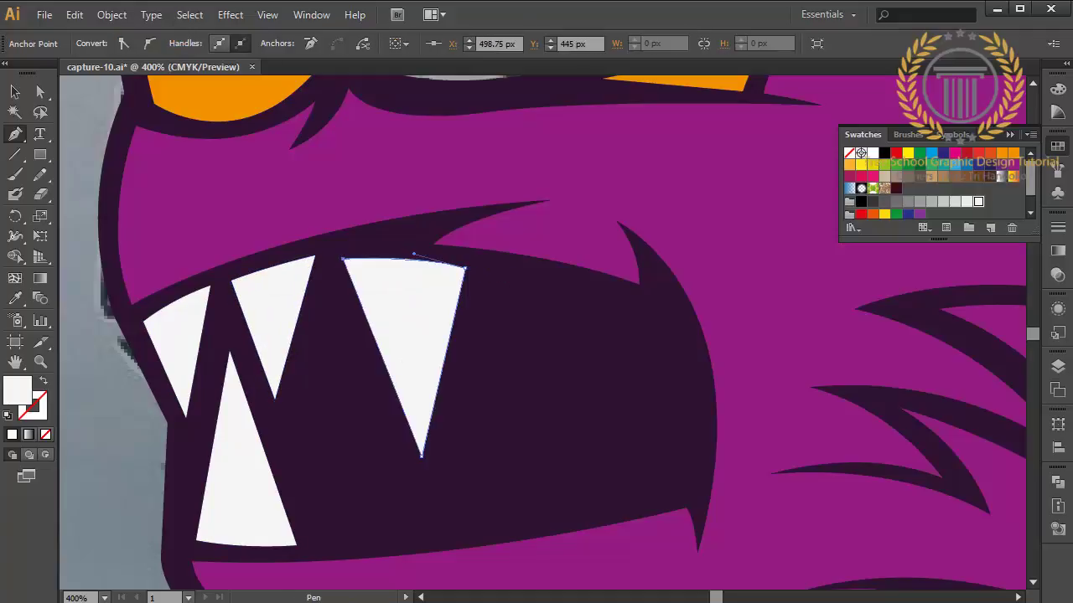
pyautogui.hotkey('ctrl', 'shift', 'a')
pyautogui.click(323, 305)
pyautogui.moveTo(424, 533); pyautogui.dragTo(450, 529)
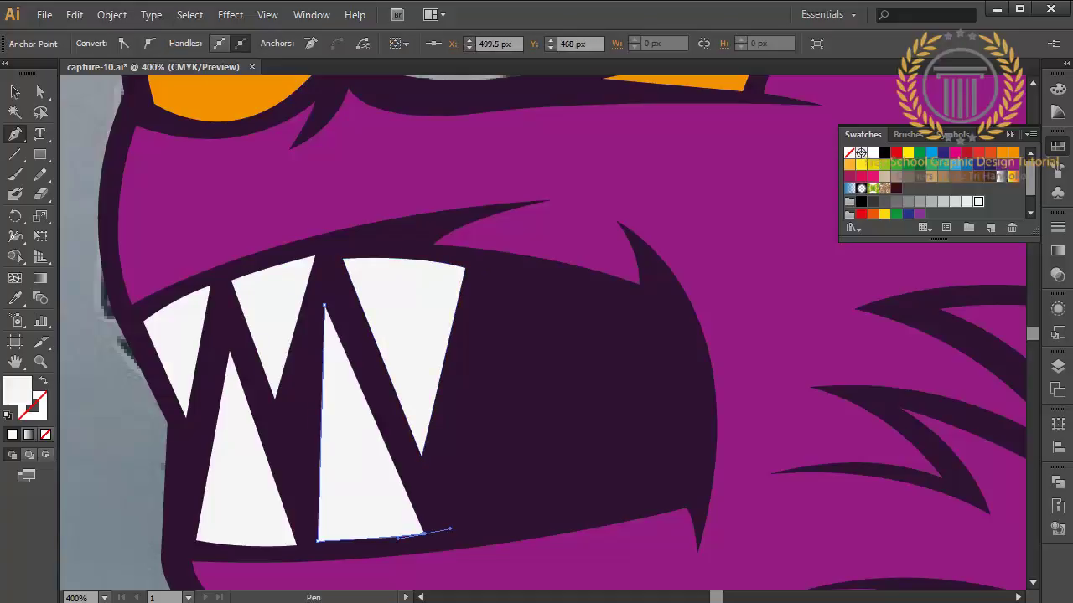
pyautogui.click(324, 305)
pyautogui.hotkey('ctrl', 'shift', 'a')
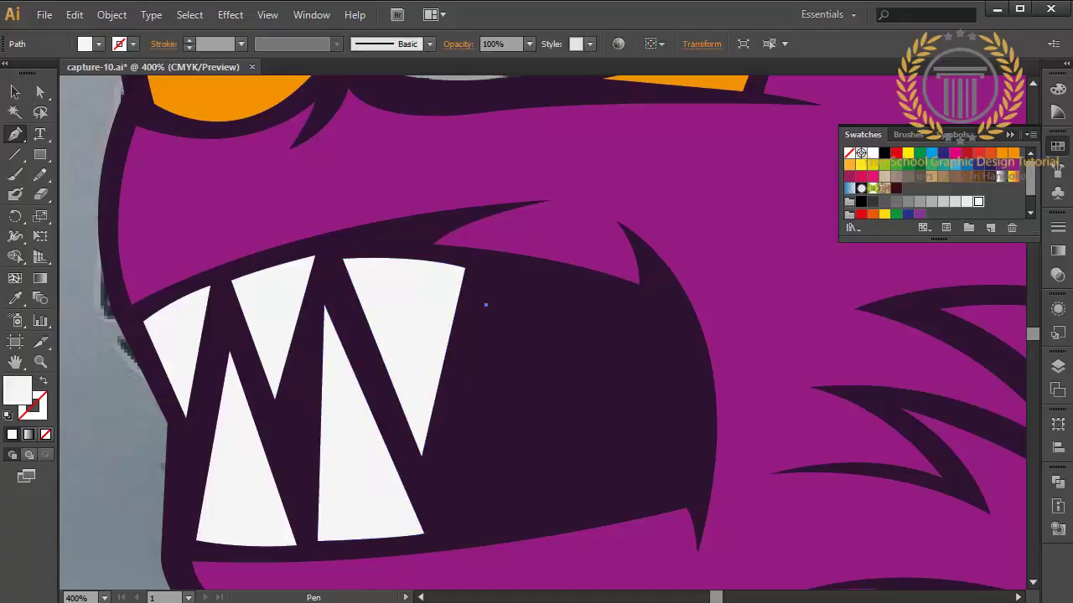
# Draw another lower tooth and nudge its bottom corner into place.
pyautogui.click(486, 305)
pyautogui.click(449, 527)
pyautogui.moveTo(535, 518); pyautogui.dragTo(566, 511)
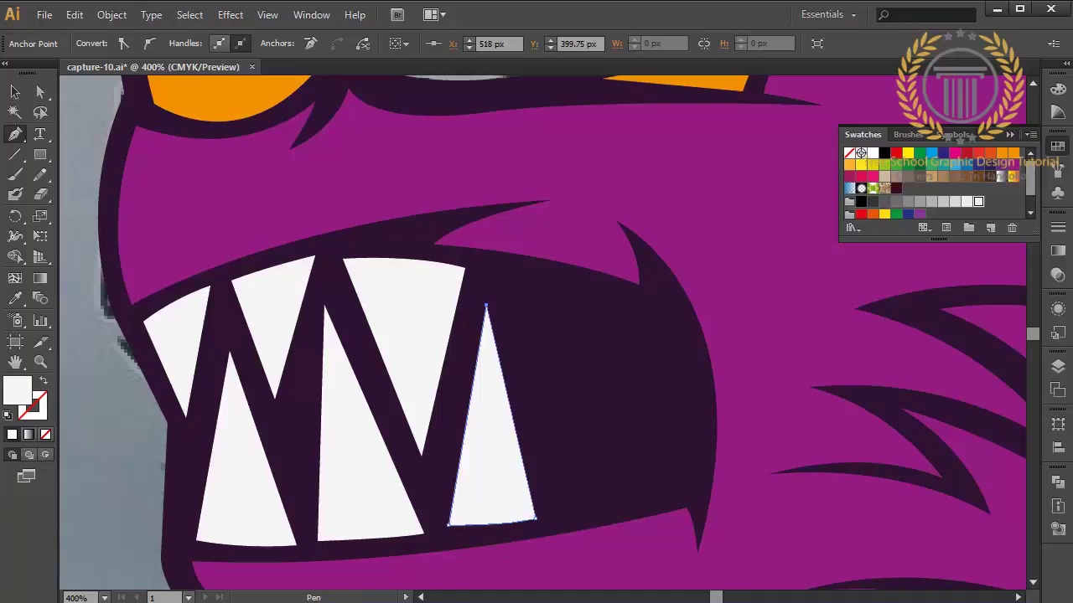
pyautogui.press('a')
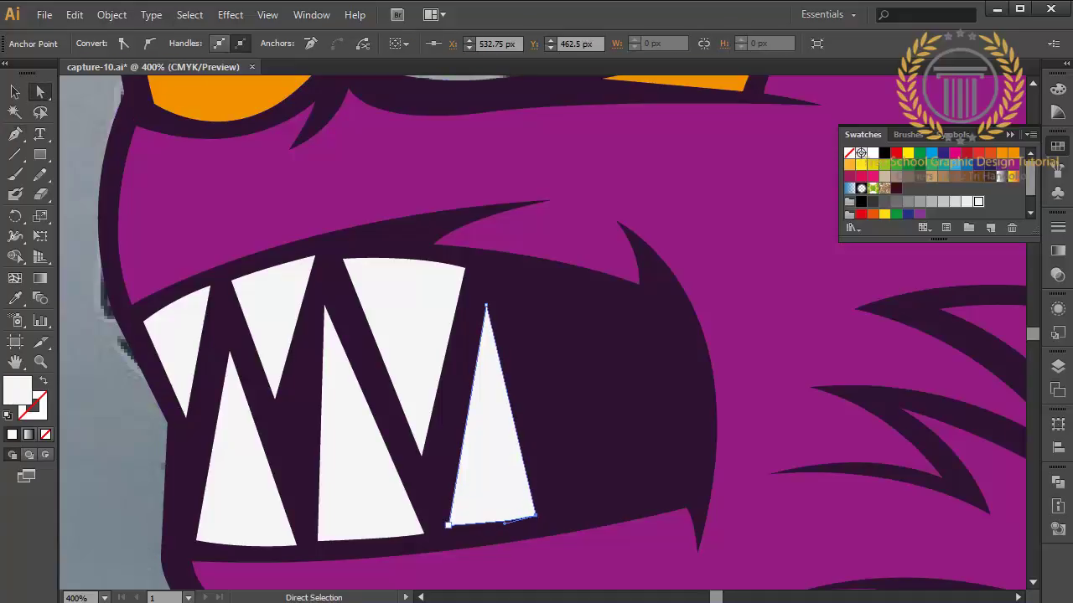
pyautogui.moveTo(448, 526); pyautogui.dragTo(449, 529)
pyautogui.press('Left')
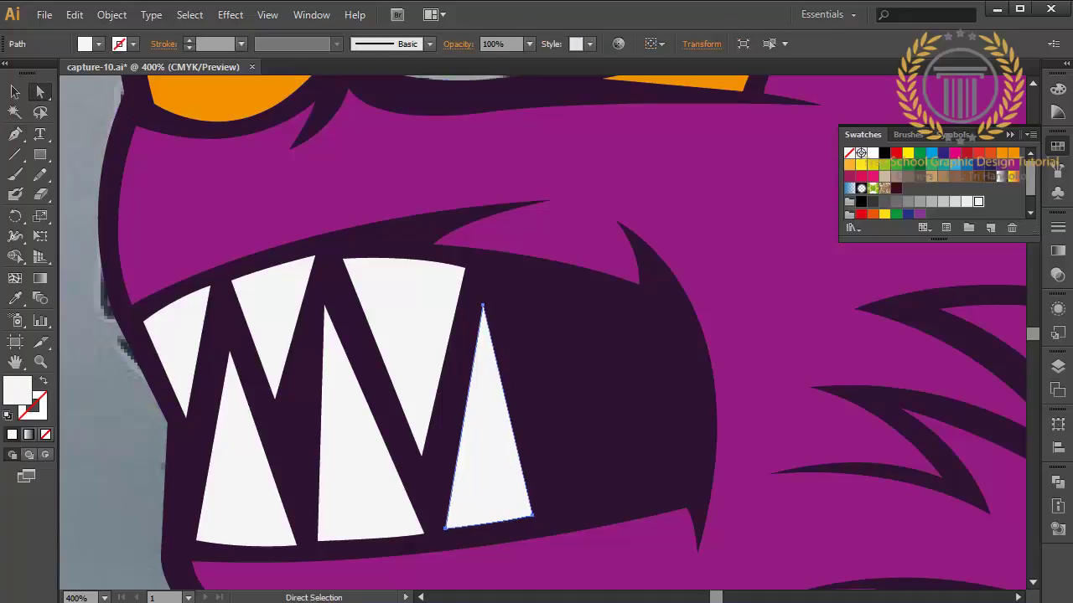
pyautogui.press('p')
# Finish the row with two triangular teeth reaching the mouth's right corner.
pyautogui.click(502, 277)
pyautogui.click(545, 464)
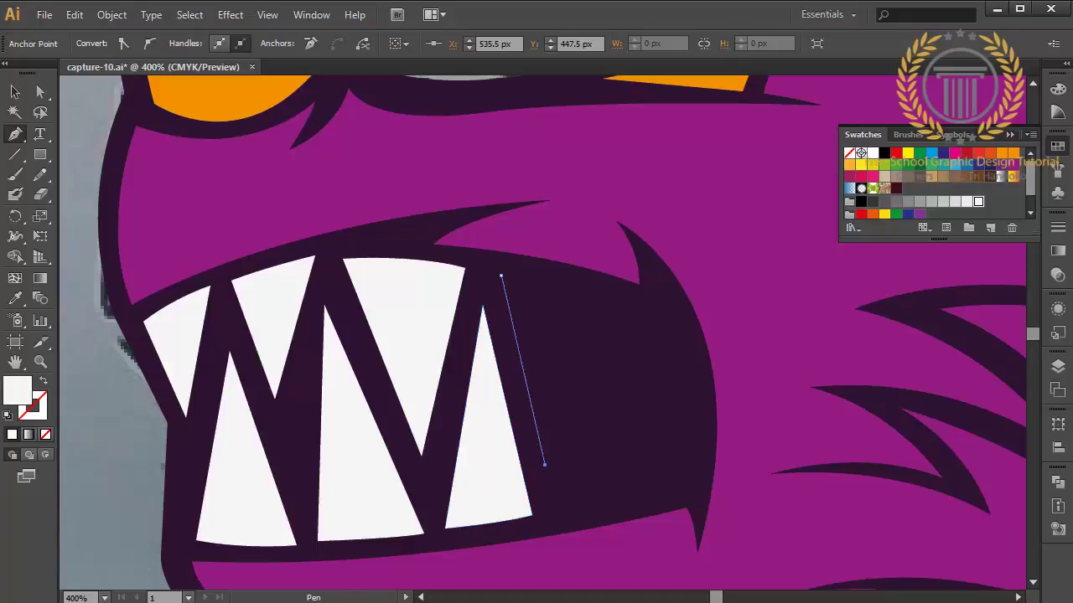
pyautogui.click(637, 309)
pyautogui.click(501, 276)
pyautogui.hotkey('ctrl', 'shift', 'a')
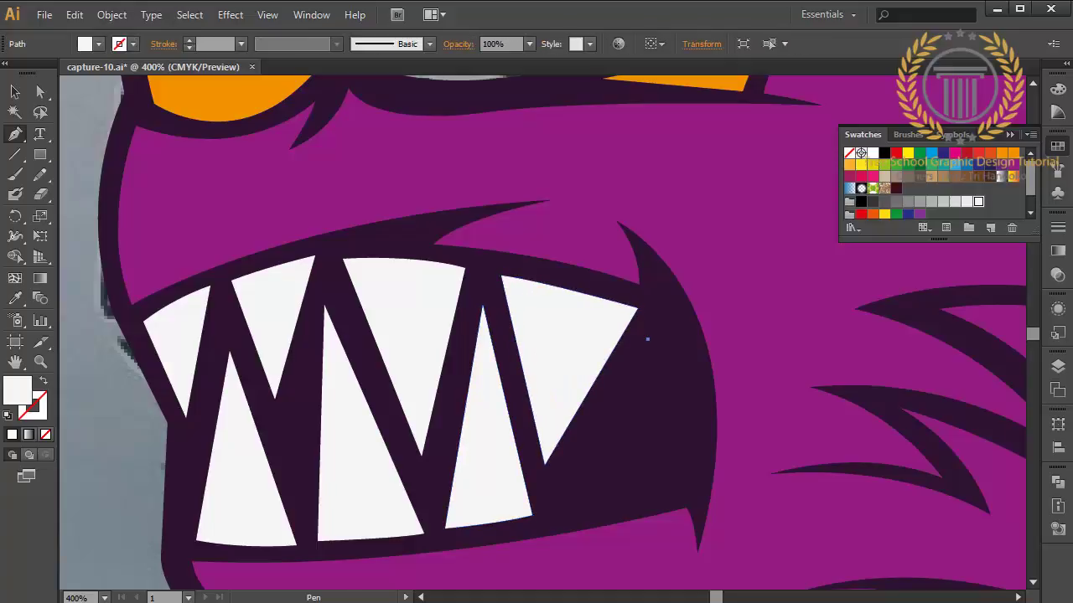
pyautogui.click(647, 339)
pyautogui.click(564, 509)
pyautogui.click(704, 488)
pyautogui.click(647, 340)
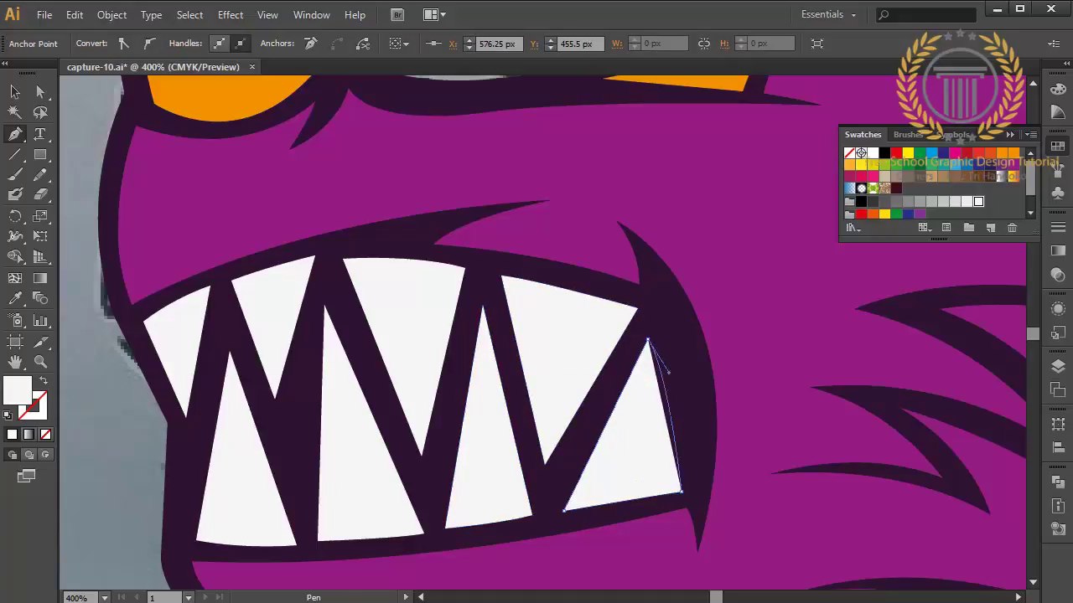
pyautogui.press('v')
pyautogui.hotkey('ctrl', '-')
pyautogui.hotkey('ctrl', '-')
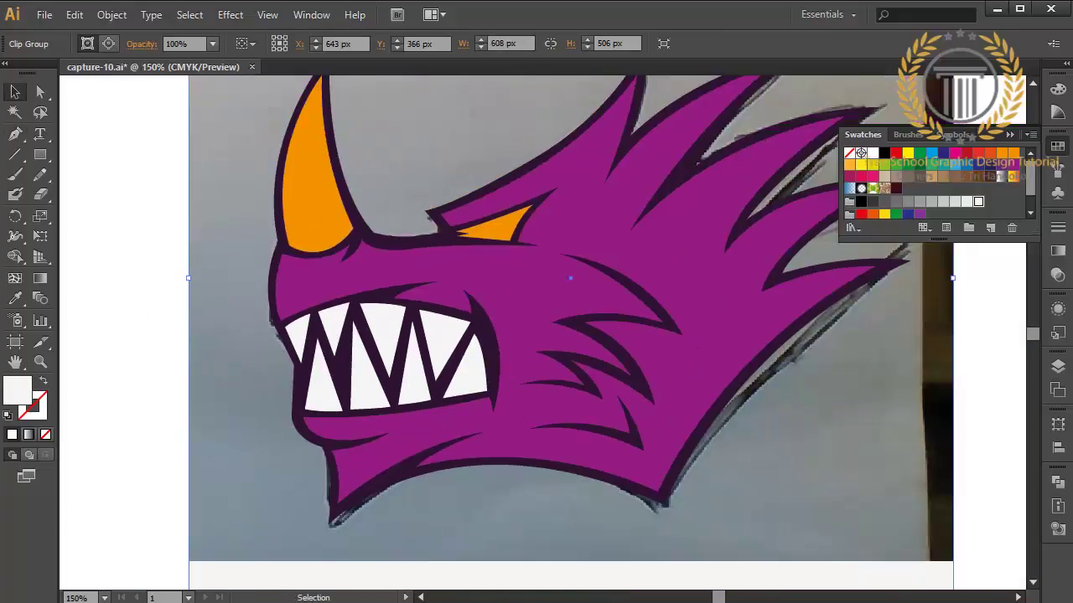
# Check anchors on the last tooth and the magenta body near the mouth corner.
pyautogui.hotkey('ctrl', '+')
pyautogui.hotkey('ctrl', '+')
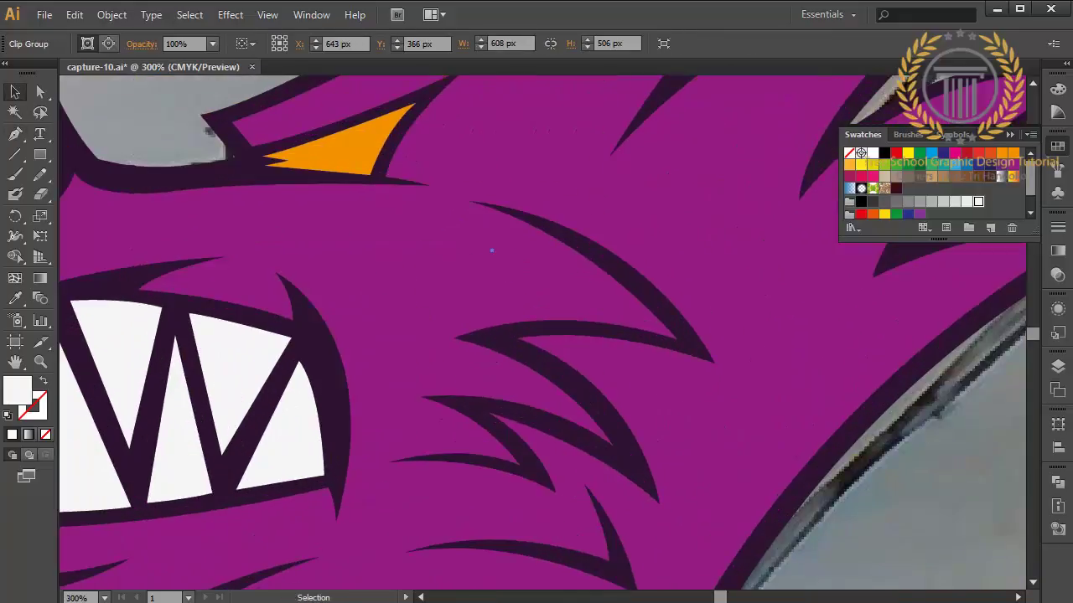
pyautogui.press('a')
pyautogui.click(298, 362)
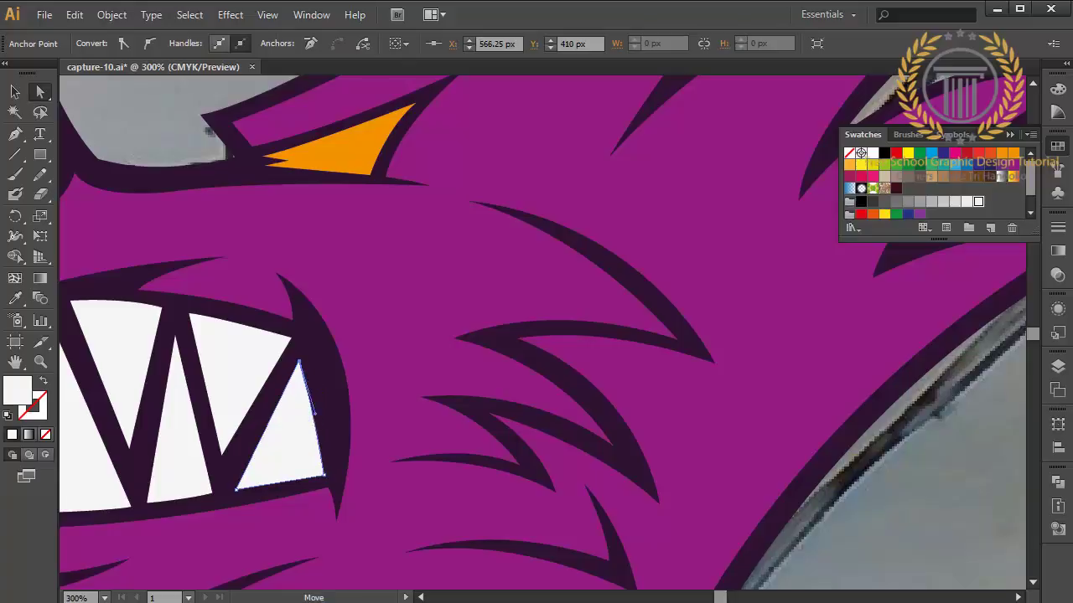
pyautogui.hotkey('ctrl', '-')
pyautogui.click(411, 394)
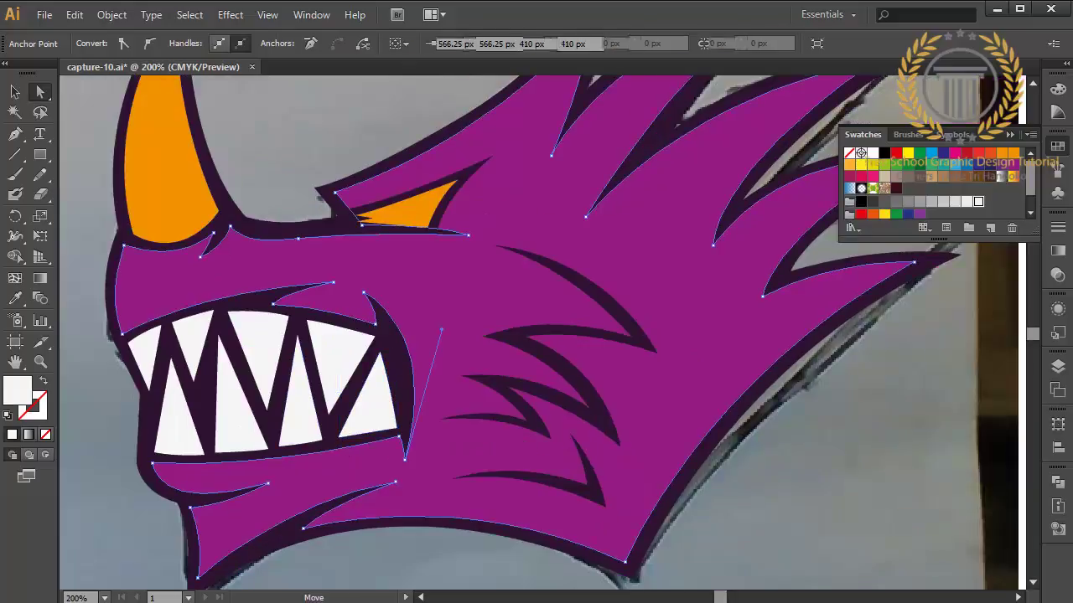
pyautogui.click(404, 458)
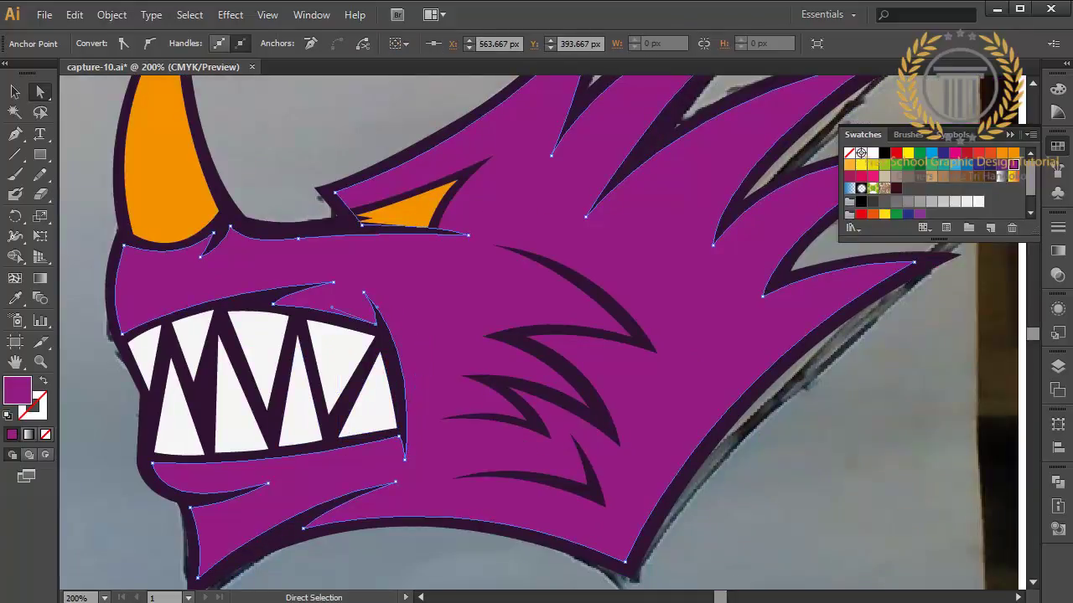
pyautogui.click(405, 458)
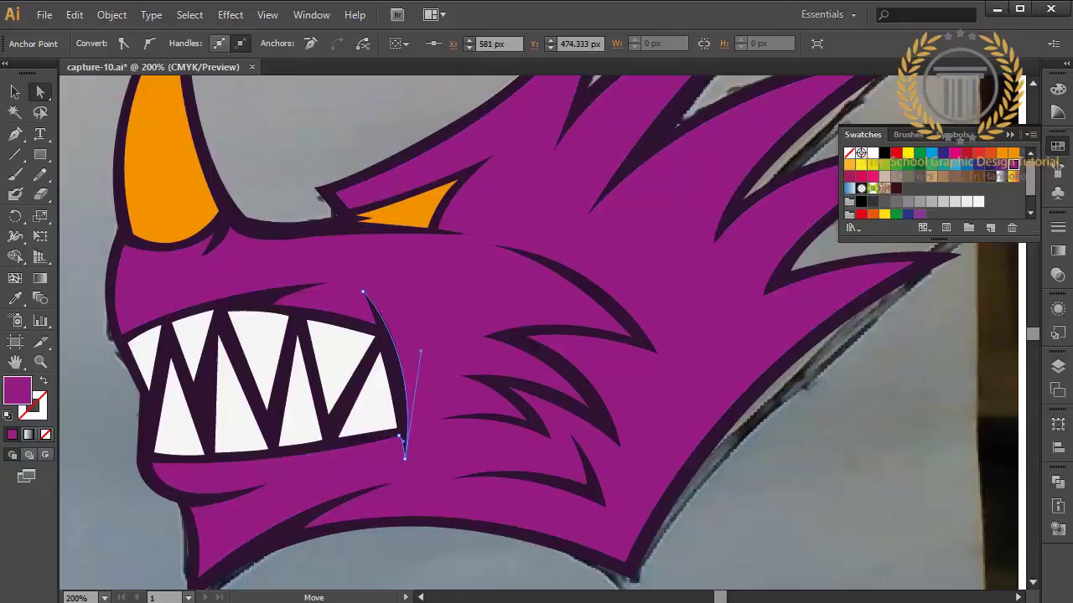
pyautogui.click(405, 457)
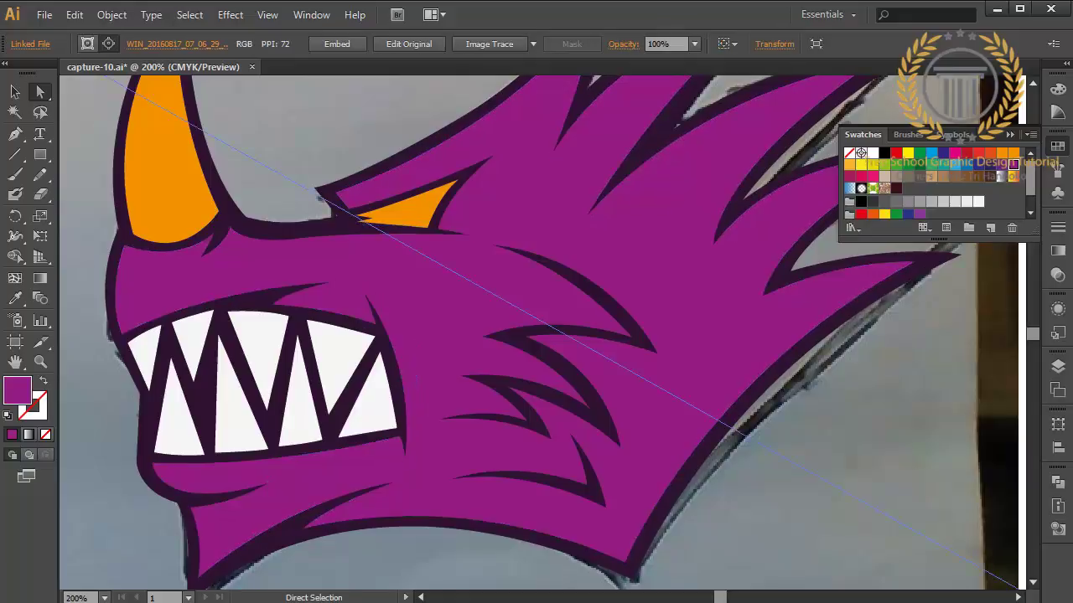
# Check the dark outline path's anchor at the horn base.
pyautogui.press('v')
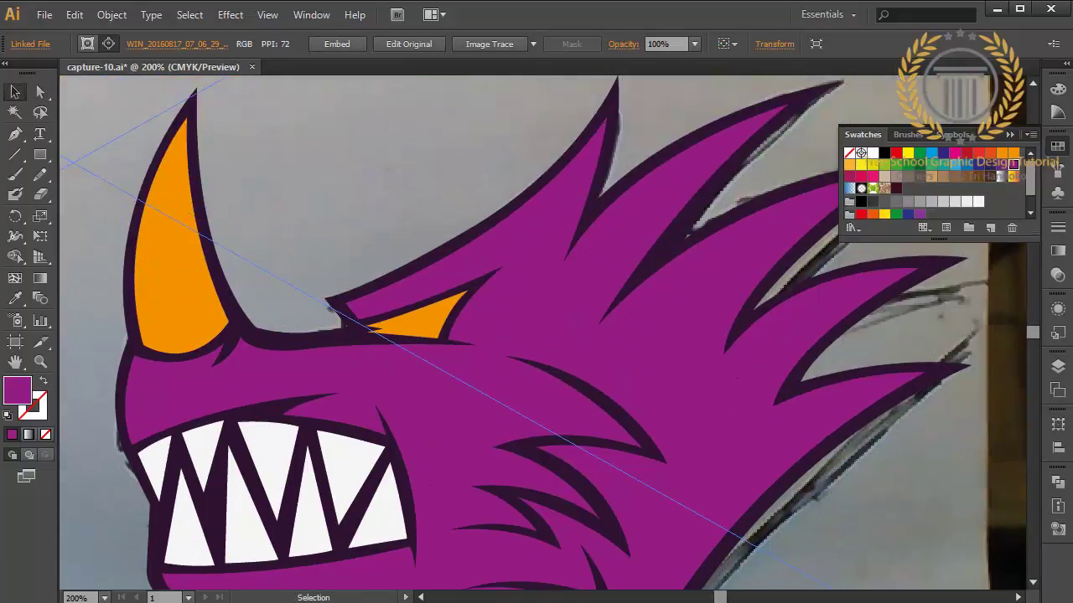
pyautogui.press('a')
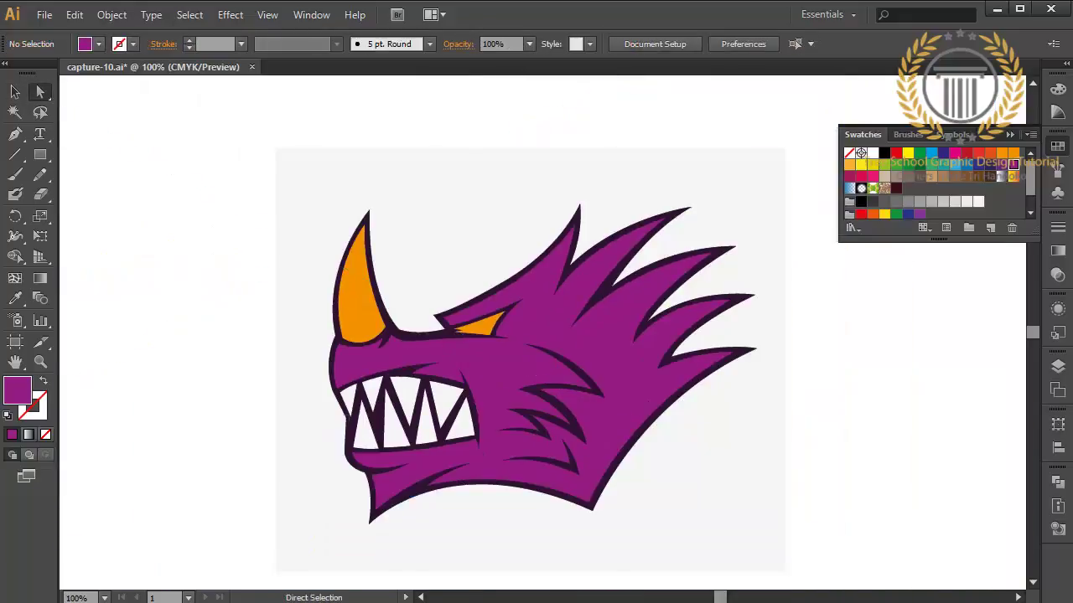
pyautogui.click(346, 417)
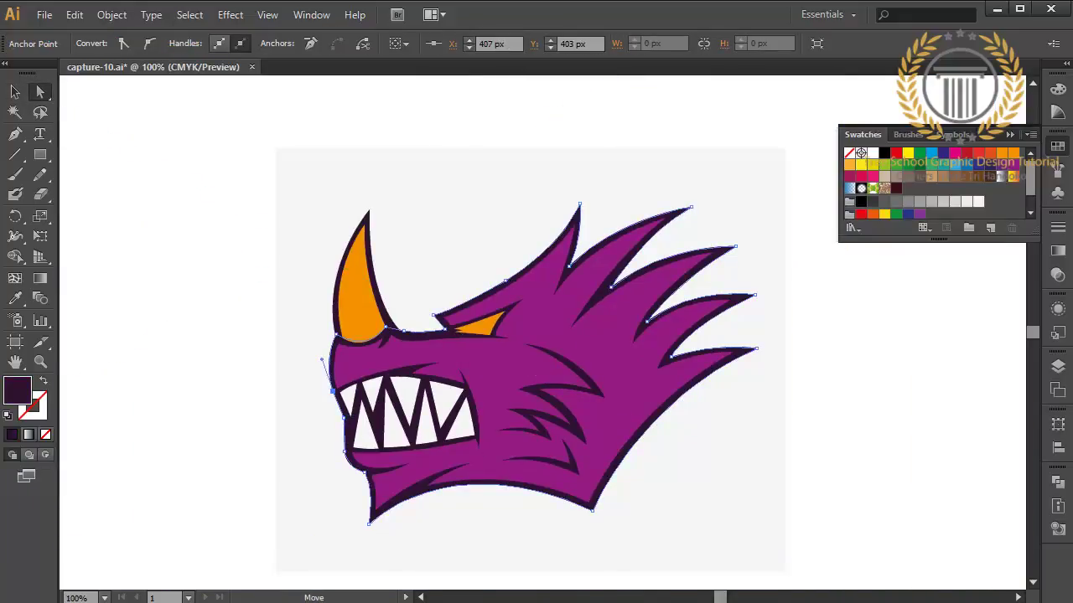
pyautogui.click(337, 330)
pyautogui.hotkey('ctrl', 'shift', 'a')
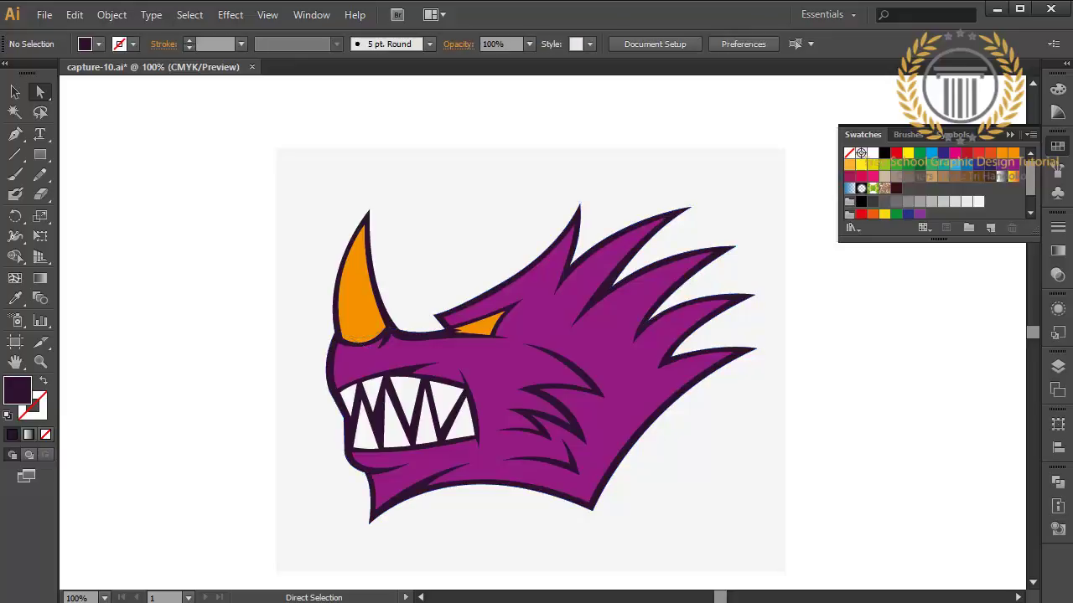
# Fill the background rectangle with white.
pyautogui.press('v')
pyautogui.click(460, 151)
pyautogui.click(978, 201)
pyautogui.hotkey('ctrl', 'shift', 'a')
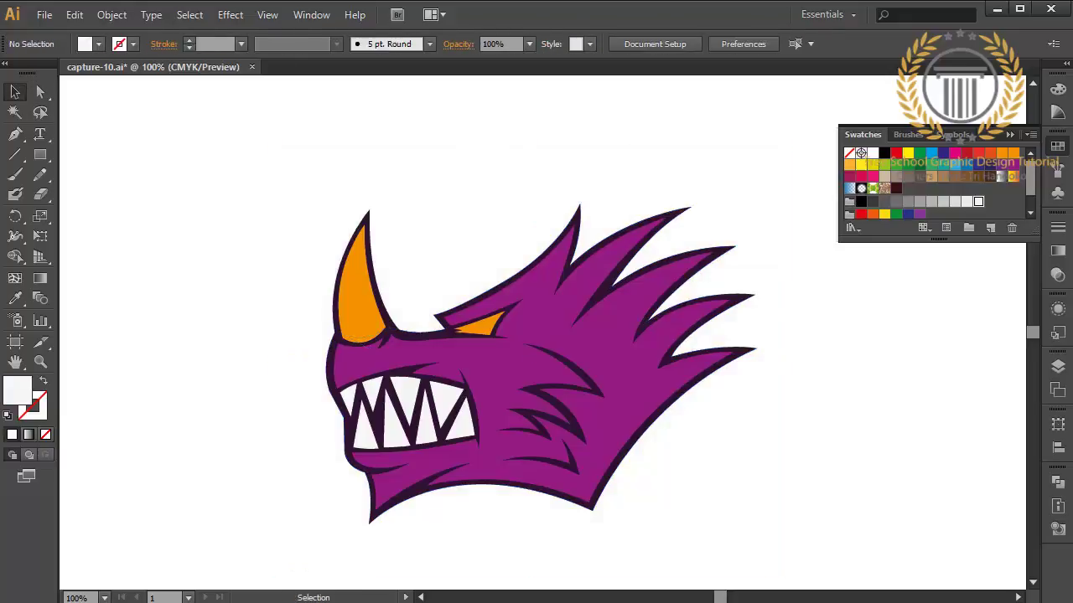
# Save the artwork as capture-11.ai in Illustrator format.
pyautogui.hotkey('ctrl', 'shift', 's')
pyautogui.write('capture-11.ai')
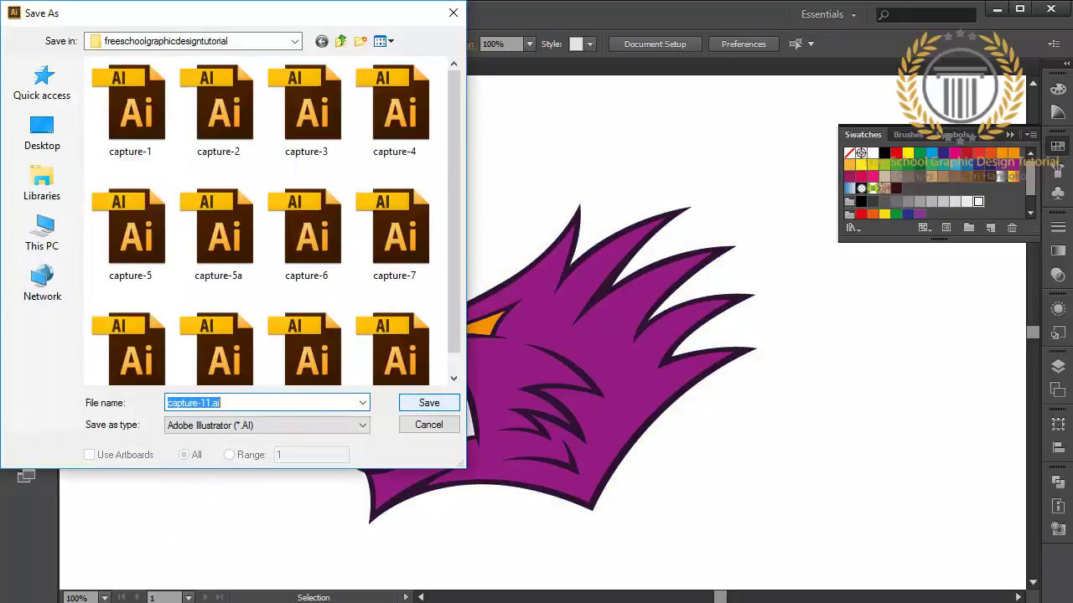
pyautogui.press('Return')
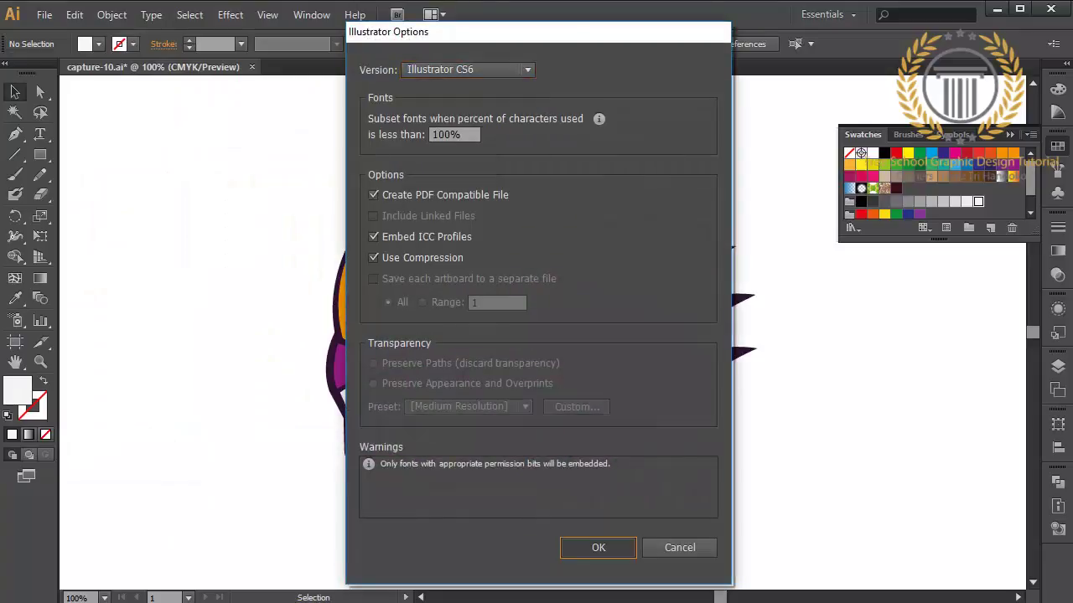
pyautogui.press('Return')
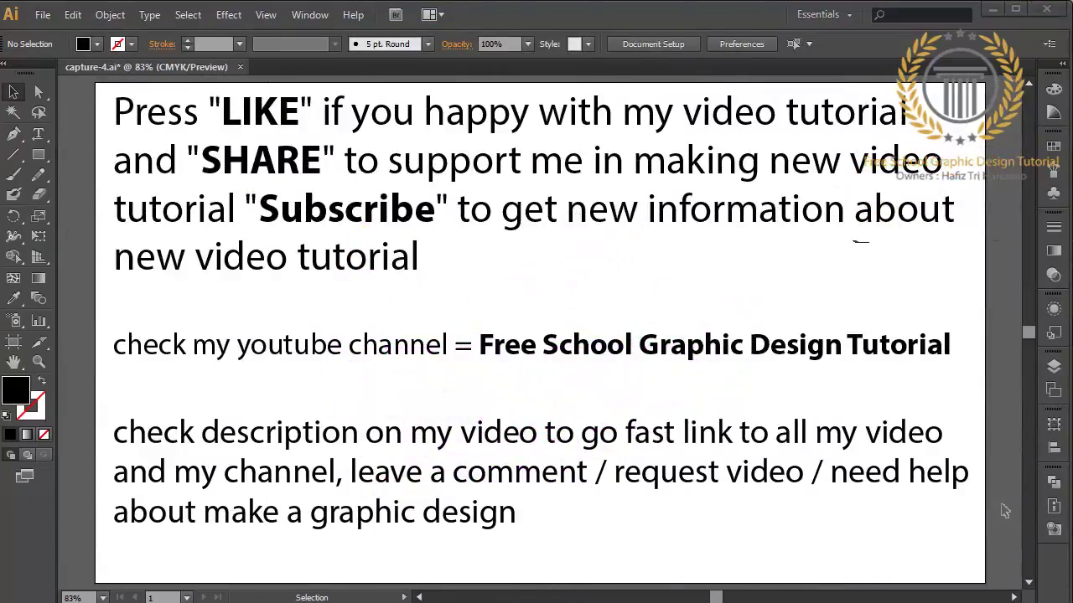
# Paintbrush-draw arrows pointing to LIKE, SHARE and Subscribe.
pyautogui.click(13, 174)
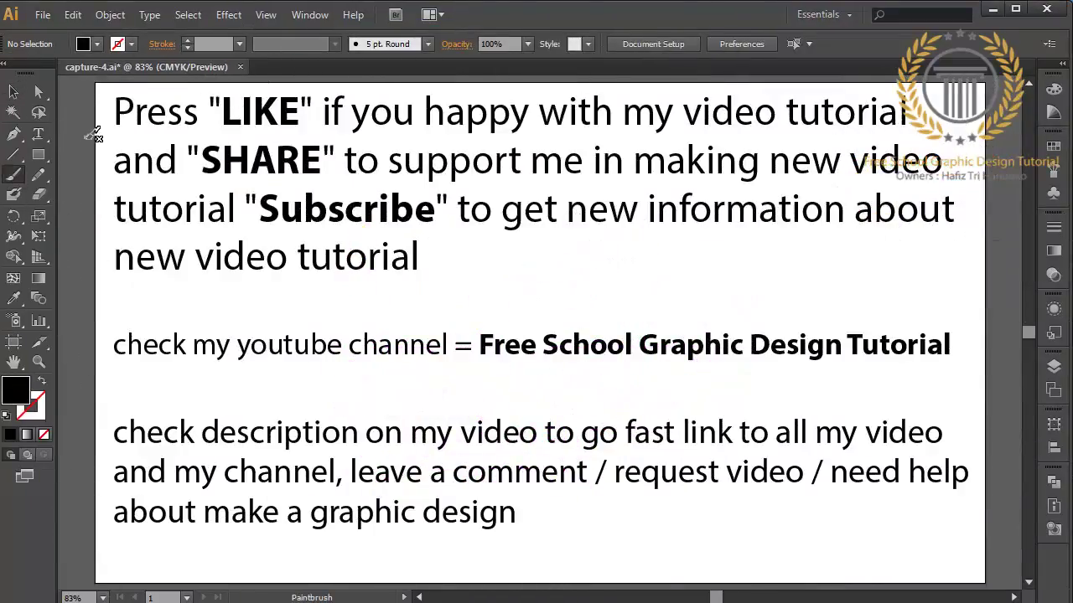
pyautogui.moveTo(101, 138); pyautogui.dragTo(213, 127)
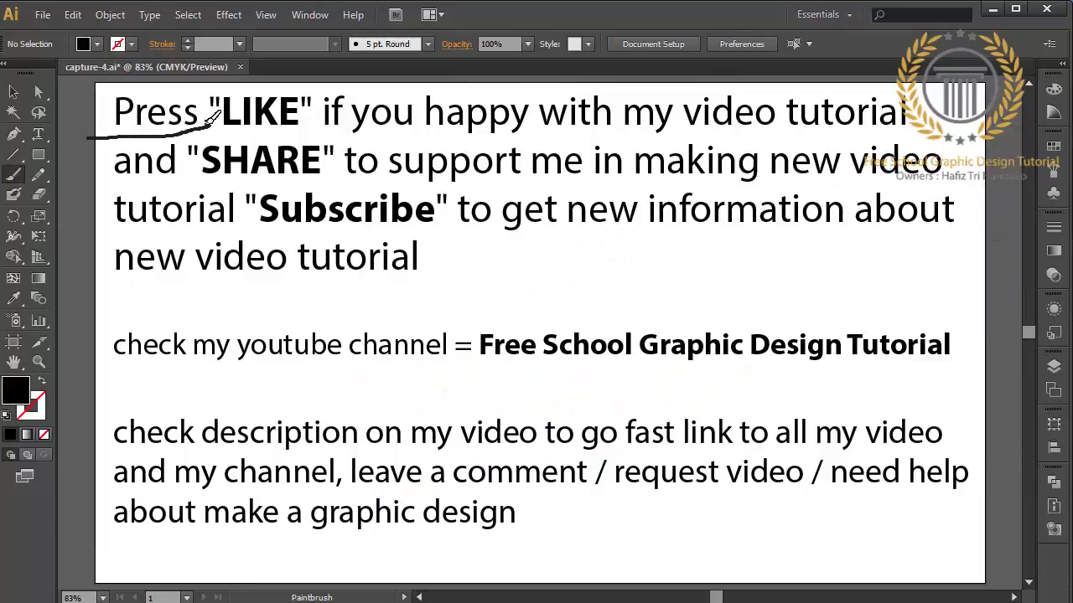
pyautogui.moveTo(90, 192)
pyautogui.mouseDown()
pyautogui.moveTo(210, 170)
pyautogui.moveTo(199, 178)
pyautogui.mouseUp()
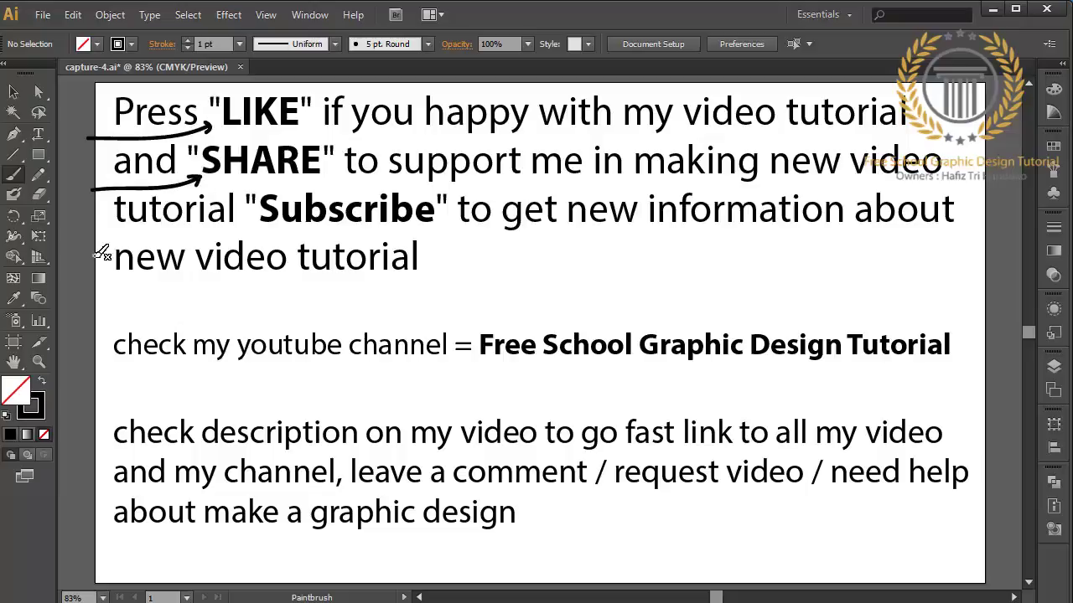
pyautogui.moveTo(87, 235)
pyautogui.mouseDown()
pyautogui.moveTo(250, 220)
pyautogui.moveTo(261, 231)
pyautogui.mouseUp()
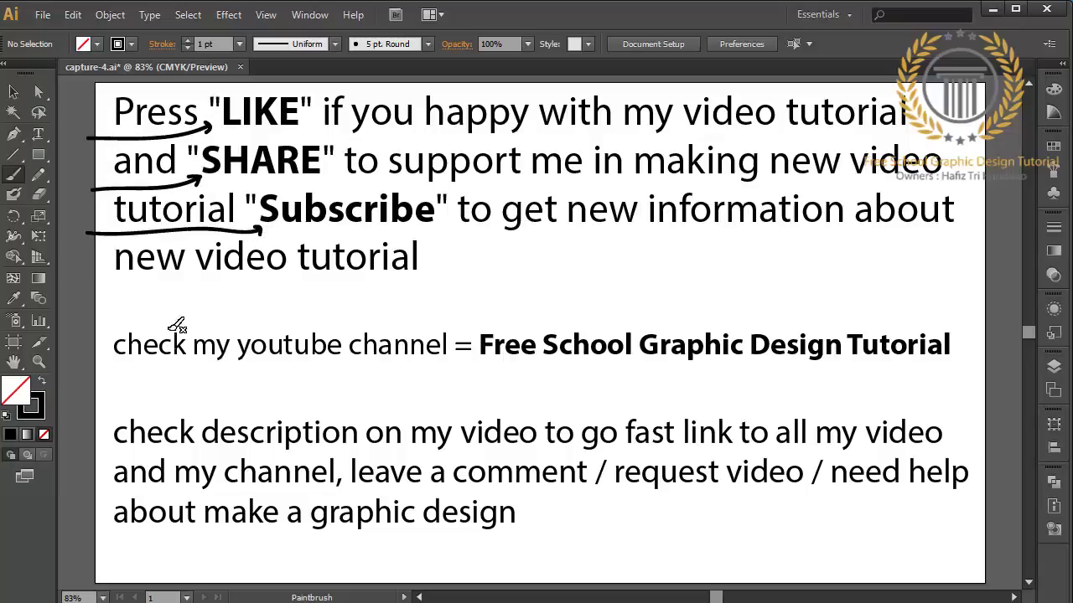
# Circle the channel name and draw arrows toward the description paragraph.
pyautogui.moveTo(81, 293)
pyautogui.mouseDown()
pyautogui.moveTo(288, 311)
pyautogui.moveTo(298, 325)
pyautogui.moveTo(266, 311)
pyautogui.moveTo(593, 302)
pyautogui.moveTo(612, 321)
pyautogui.mouseUp()
pyautogui.moveTo(480, 368)
pyautogui.mouseDown()
pyautogui.moveTo(880, 374)
pyautogui.moveTo(986, 361)
pyautogui.moveTo(891, 311)
pyautogui.moveTo(809, 336)
pyautogui.moveTo(782, 329)
pyautogui.mouseUp()
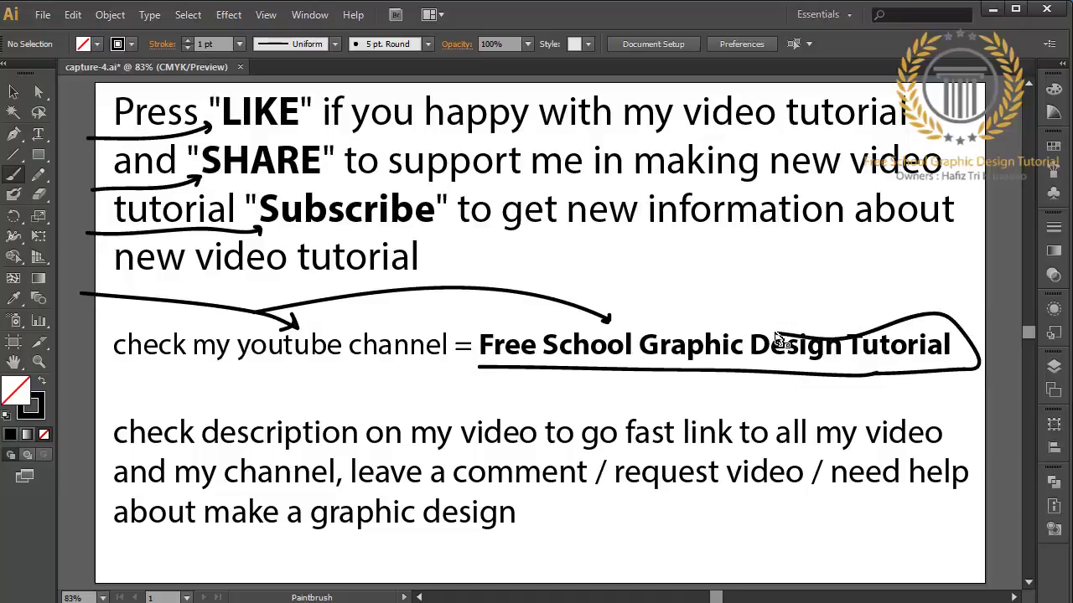
pyautogui.hotkey('ctrl', 'z')
pyautogui.hotkey('ctrl', 'z')
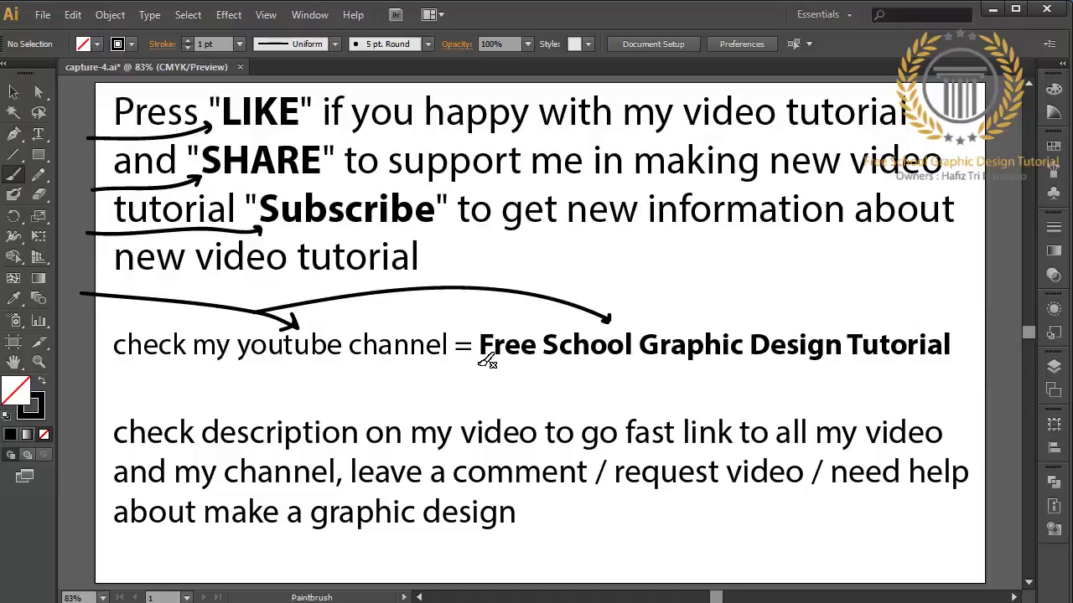
pyautogui.moveTo(481, 362)
pyautogui.mouseDown()
pyautogui.moveTo(979, 366)
pyautogui.moveTo(965, 321)
pyautogui.moveTo(689, 311)
pyautogui.moveTo(501, 321)
pyautogui.moveTo(481, 326)
pyautogui.moveTo(476, 350)
pyautogui.moveTo(489, 361)
pyautogui.mouseUp()
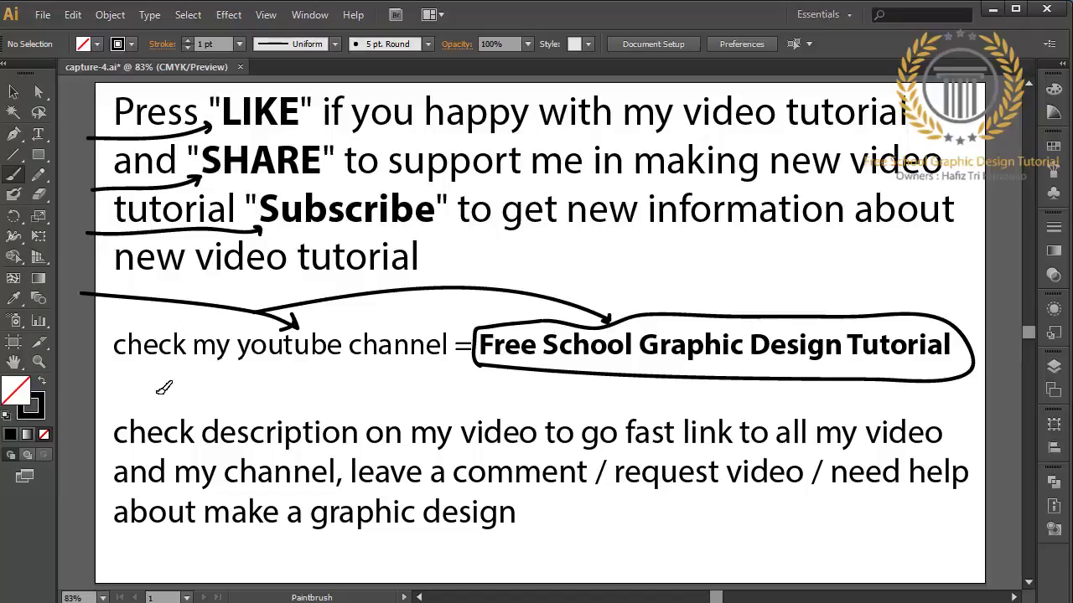
pyautogui.moveTo(138, 379)
pyautogui.mouseDown()
pyautogui.moveTo(197, 409)
pyautogui.moveTo(187, 414)
pyautogui.mouseUp()
pyautogui.moveTo(620, 546); pyautogui.dragTo(542, 494)
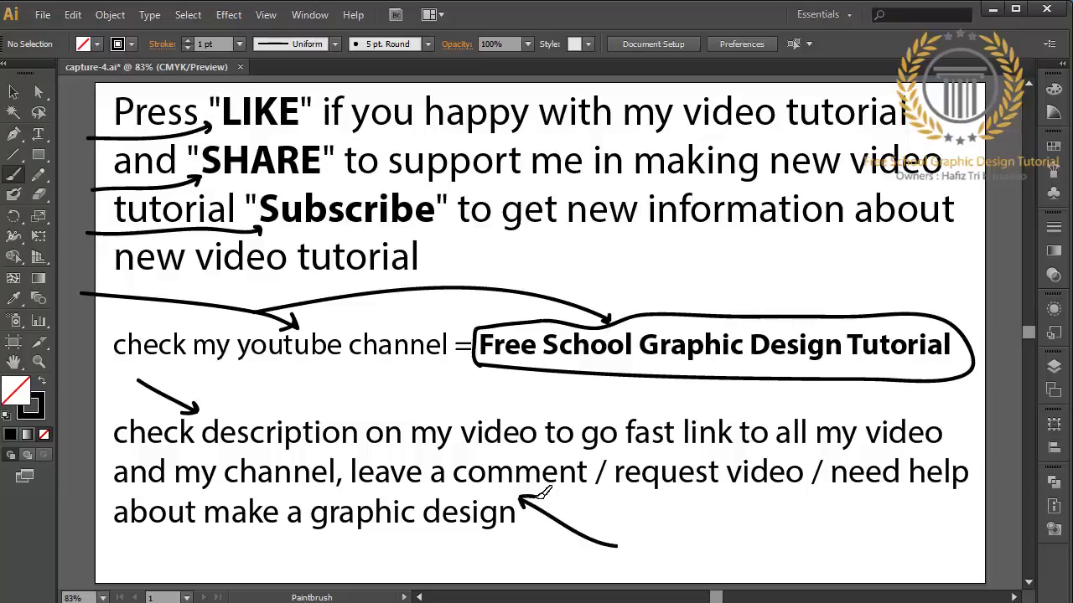